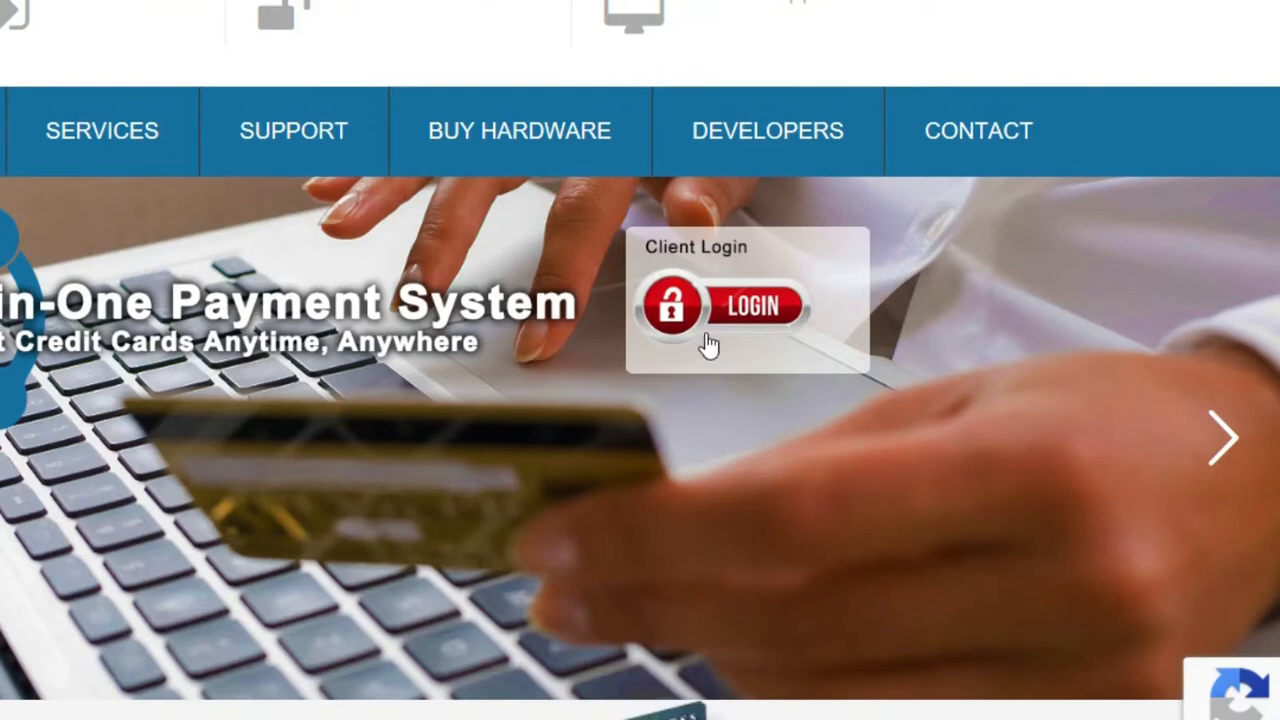
Enter the merchant account through the client login and open the virtual terminal's Charge form.
{"action": "left_click", "coordinate": [760, 312]}
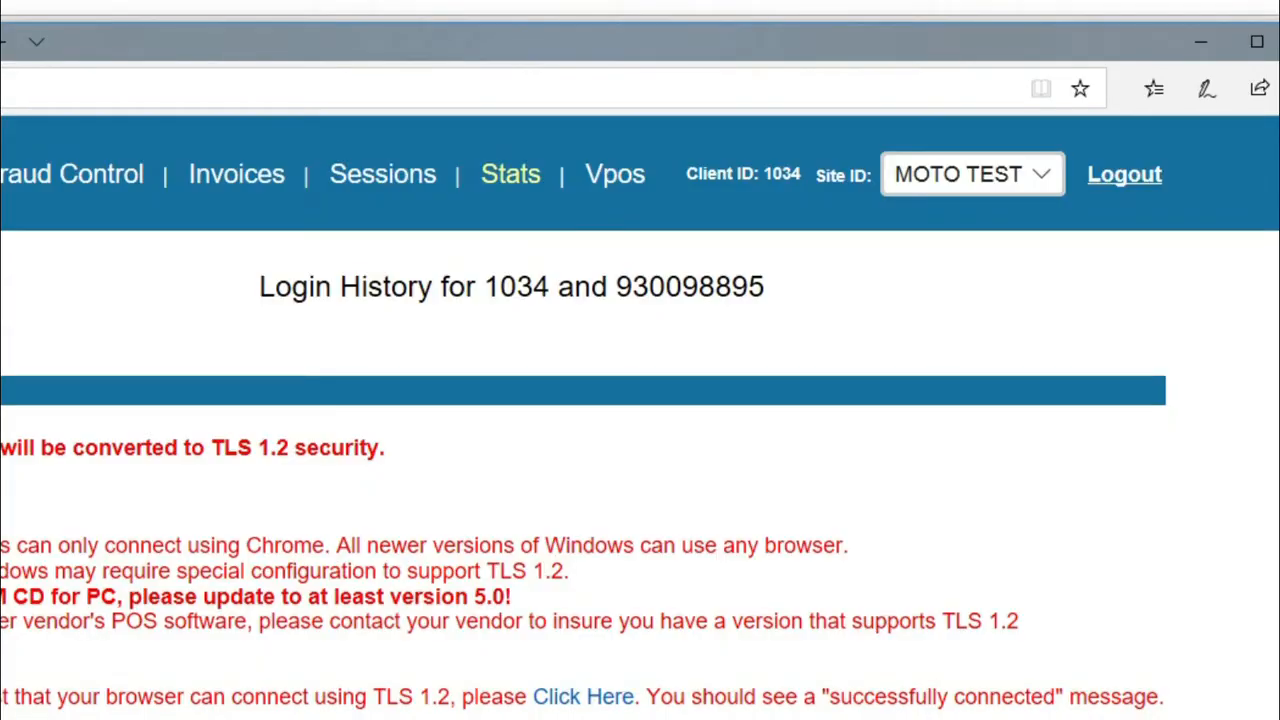
{"action": "left_click", "coordinate": [612, 180]}
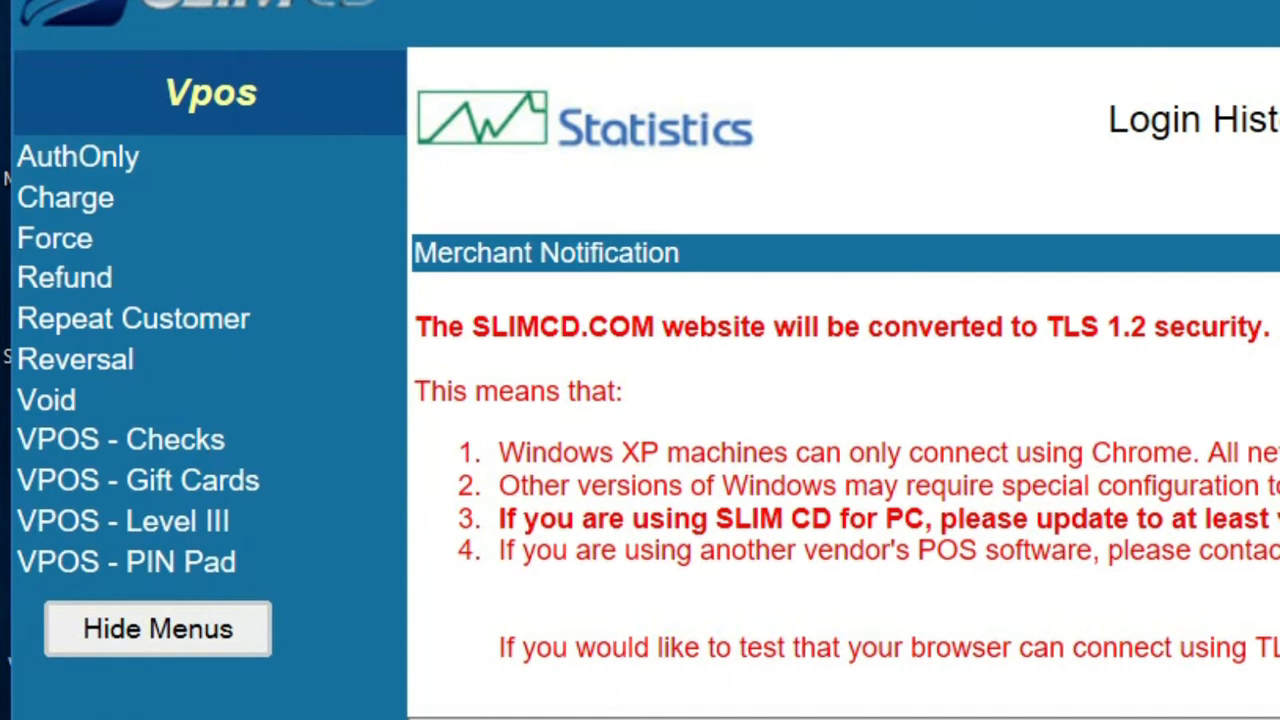
{"action": "left_click", "coordinate": [45, 200]}
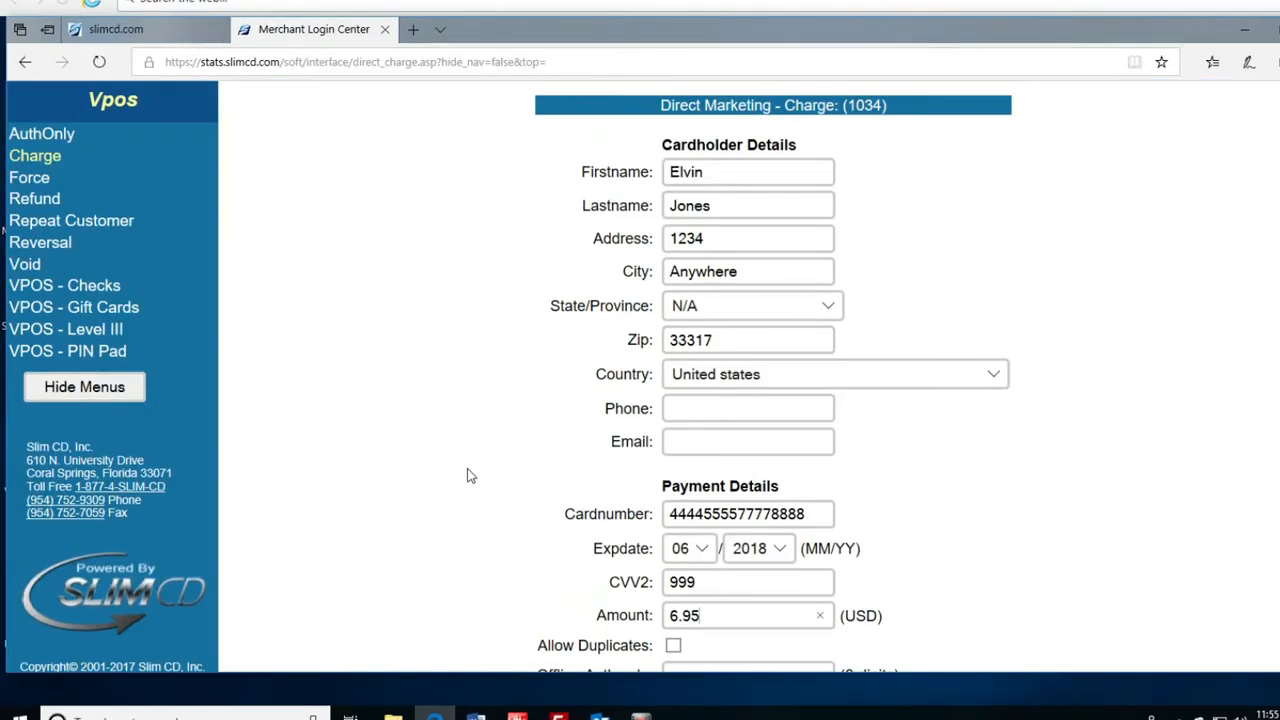
Submit the completed card charge for an amount of 6.95 USD.
{"action": "scroll", "coordinate": [469, 477], "scroll_direction": "down", "scroll_amount": 3}
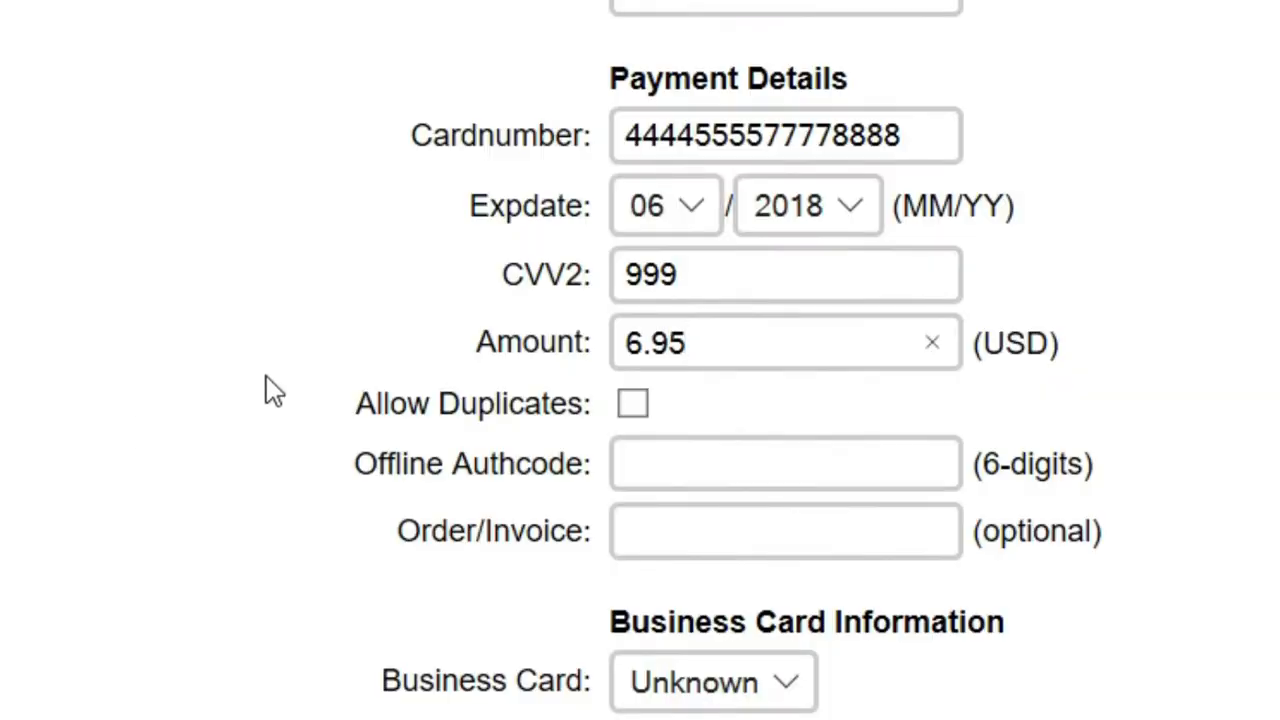
{"action": "double_click", "coordinate": [278, 356]}
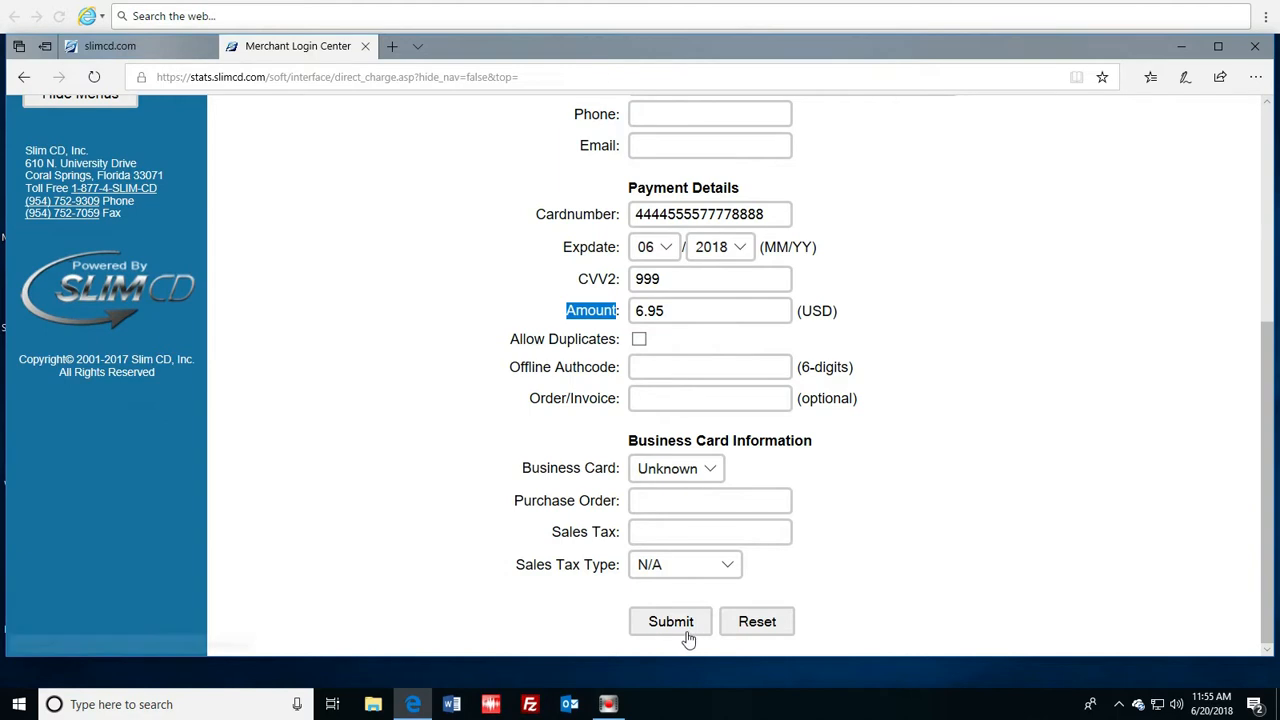
{"action": "left_click", "coordinate": [673, 622]}
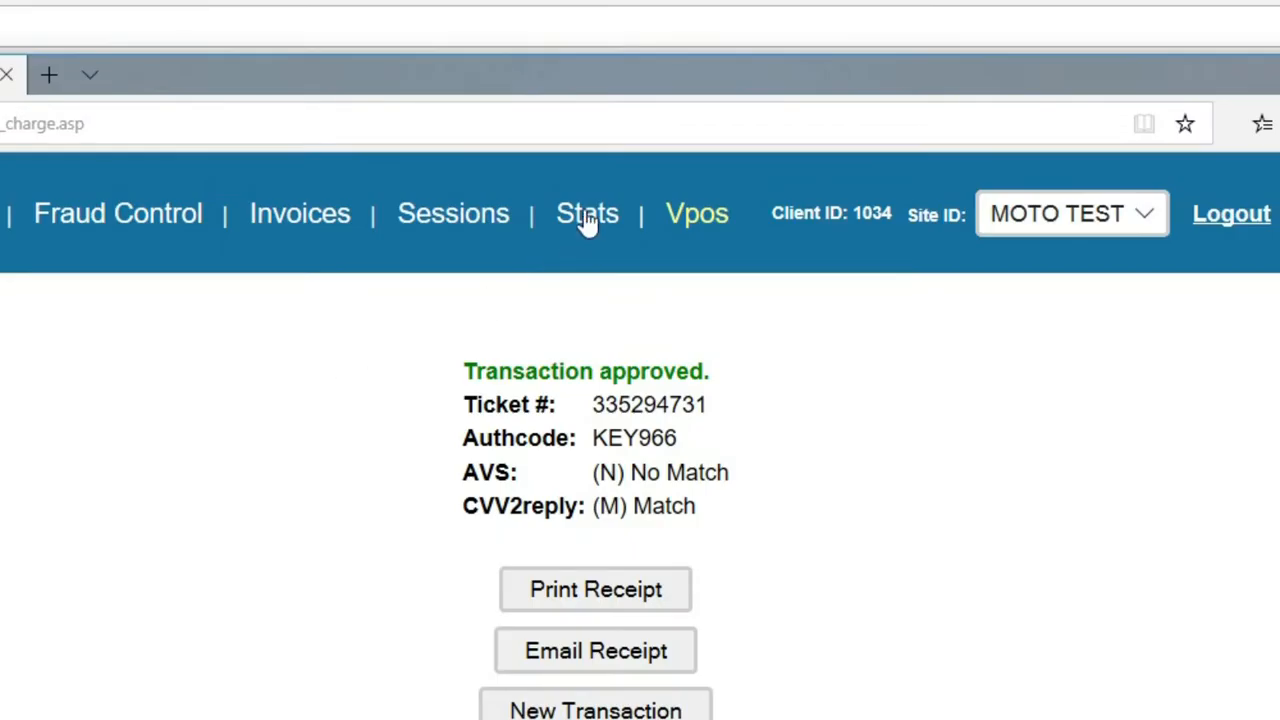
List the raw transaction logs with a date range from 2018/06/20 to 2018/06/20.
{"action": "left_click", "coordinate": [588, 218]}
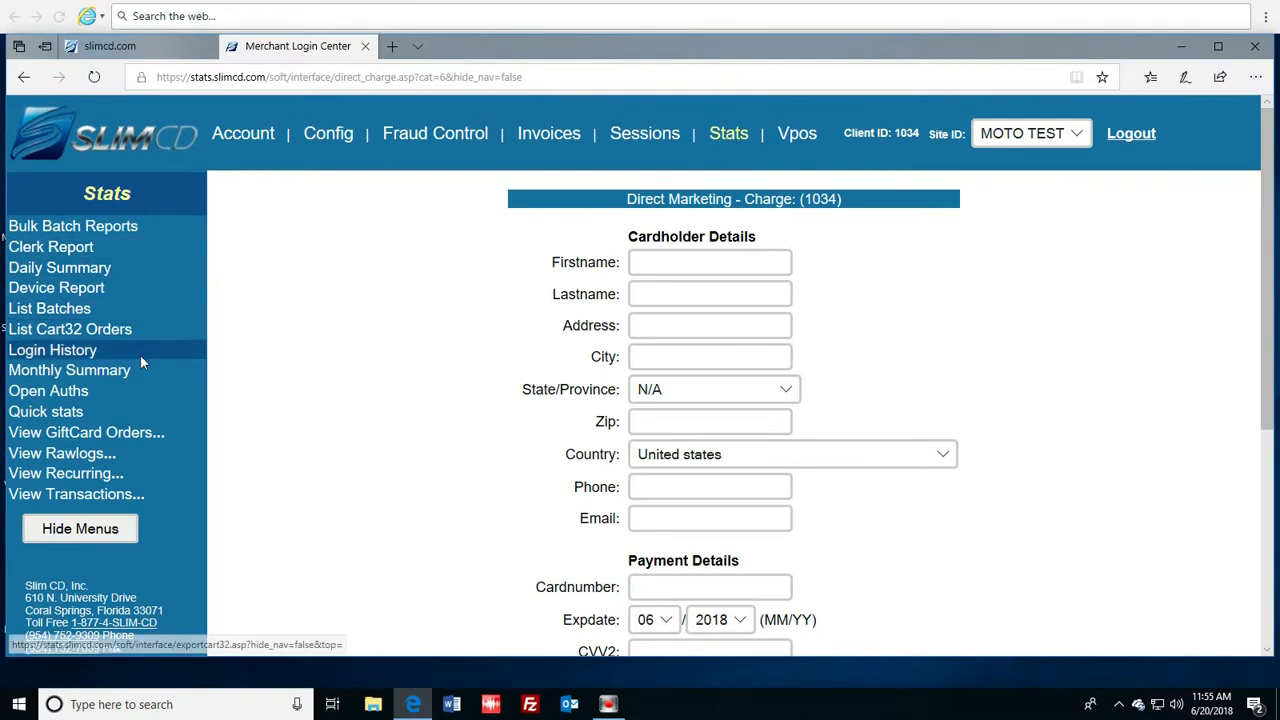
{"action": "left_click", "coordinate": [108, 454]}
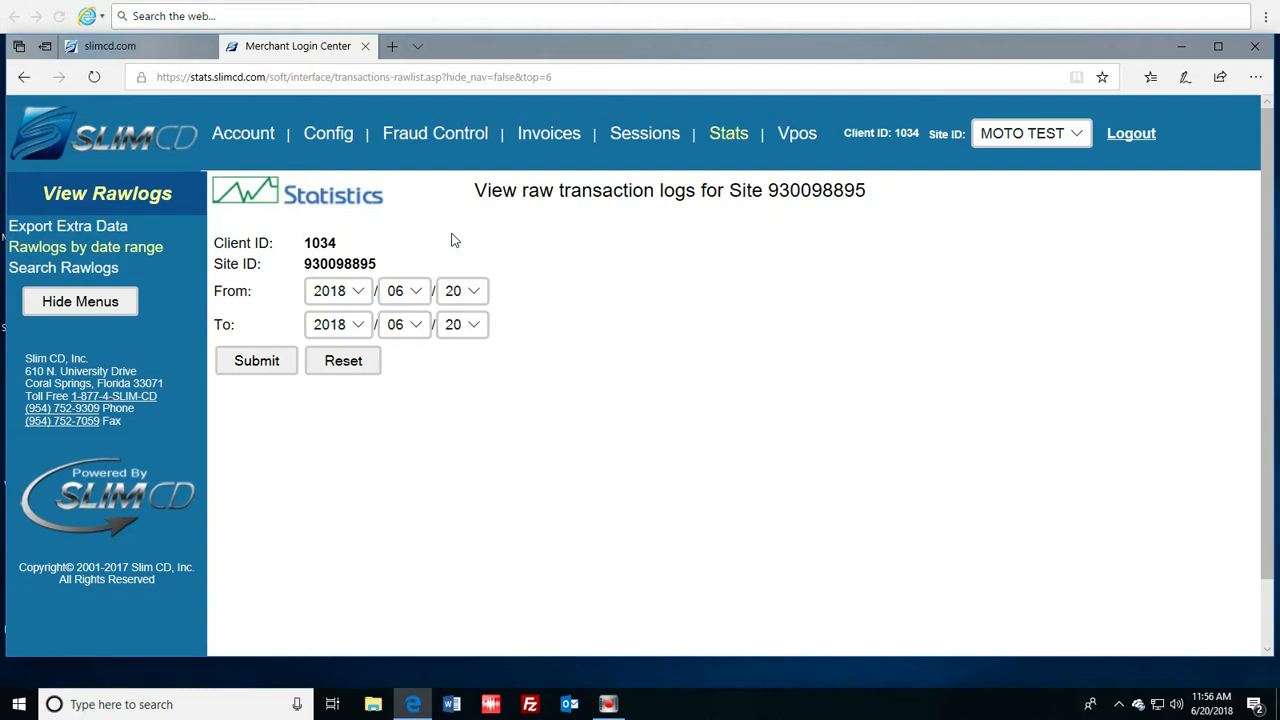
{"action": "left_click", "coordinate": [256, 362]}
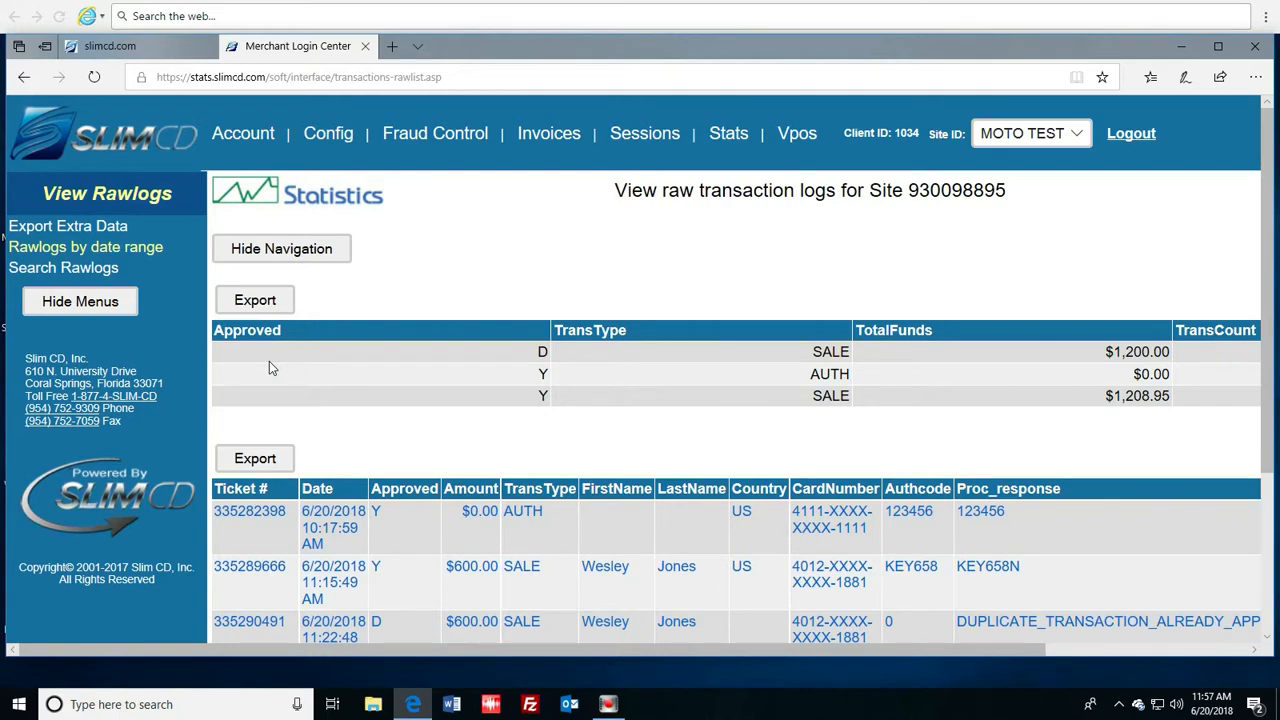
View the approved $6.95 sale in the transaction list and create a new recurring record from it.
{"action": "scroll", "coordinate": [269, 367], "scroll_direction": "down", "scroll_amount": 3}
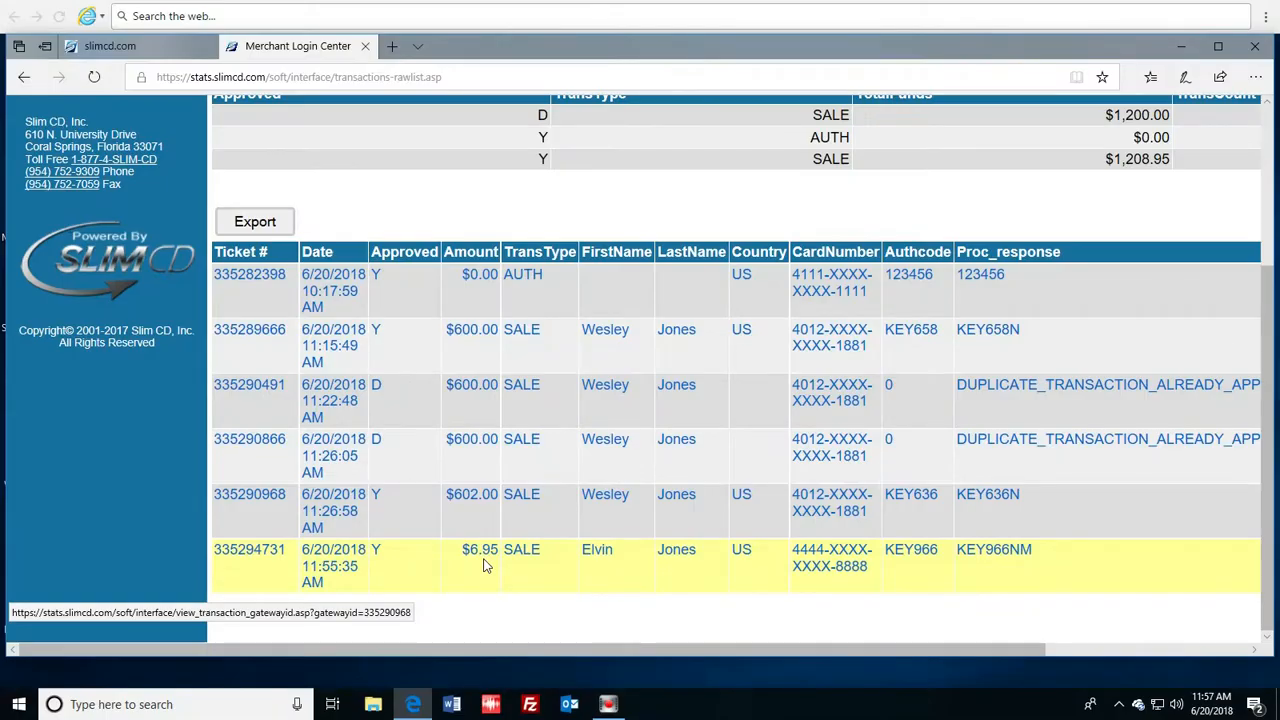
{"action": "left_click", "coordinate": [484, 562]}
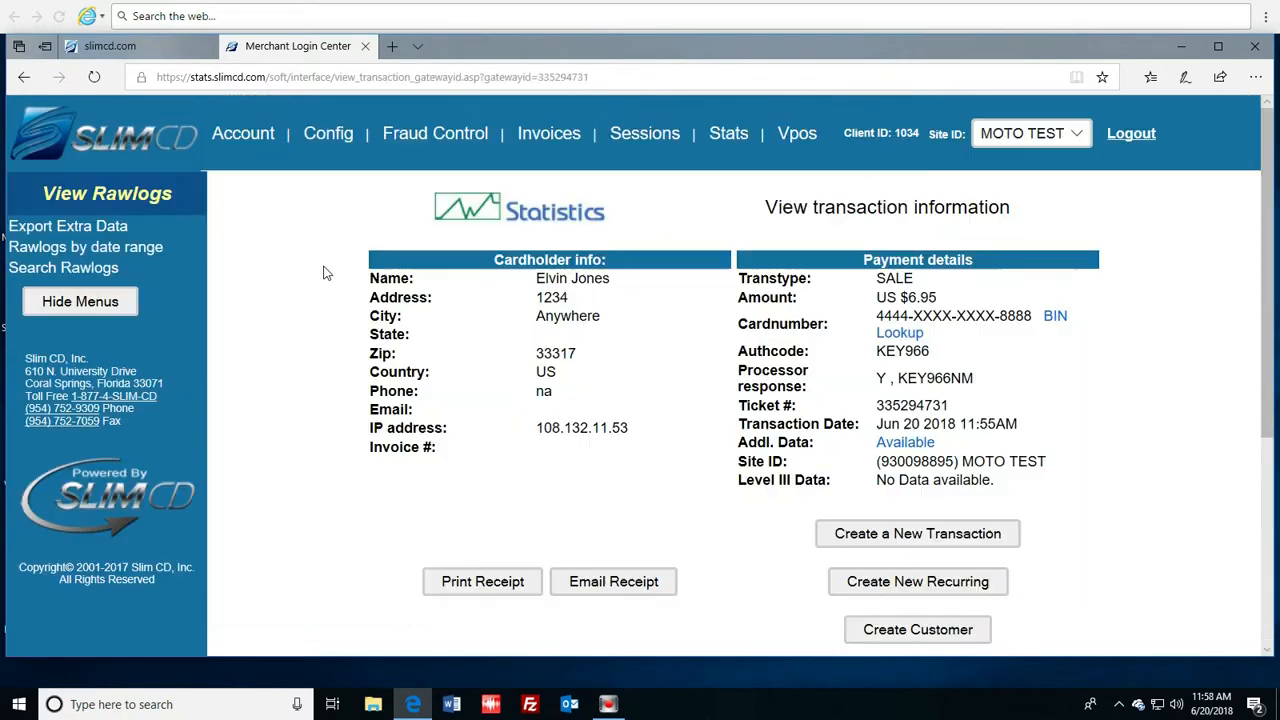
{"action": "scroll", "coordinate": [315, 316], "scroll_direction": "down", "scroll_amount": 3}
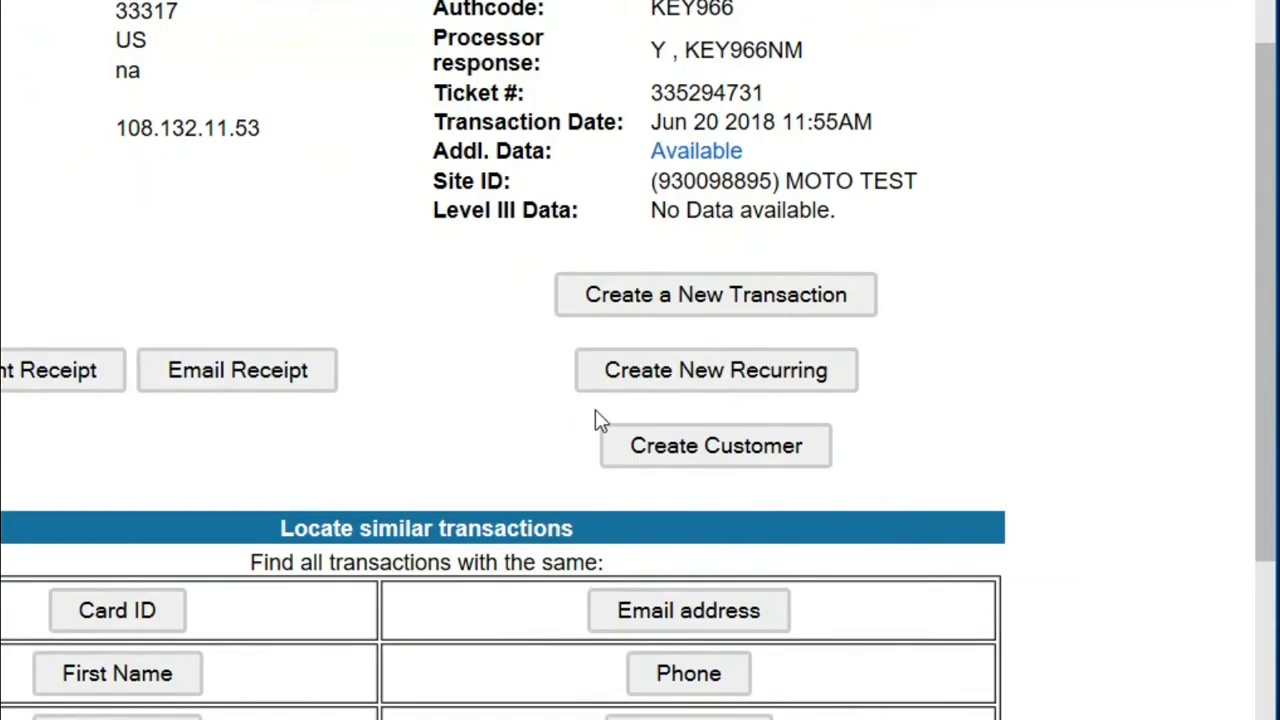
{"action": "left_click", "coordinate": [686, 384]}
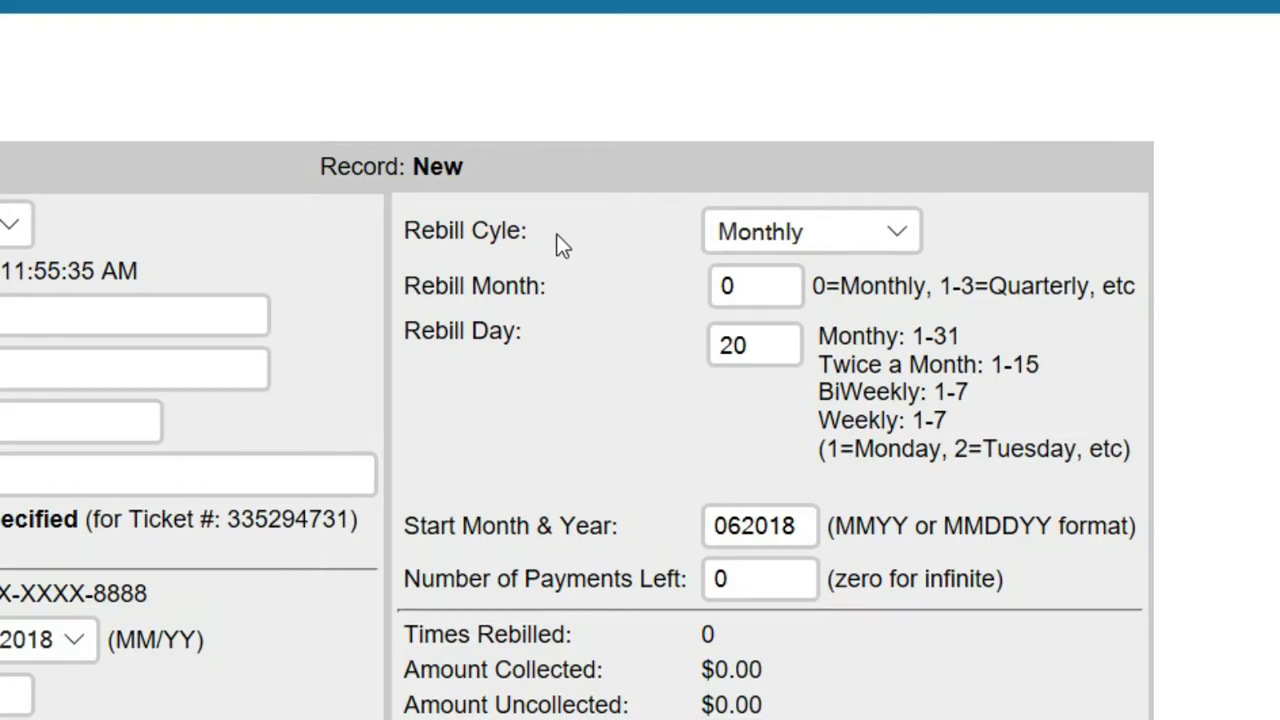
Set the new recurring record's rebill cycle to Monthly and its rebill day to 01.
{"action": "left_click", "coordinate": [860, 231]}
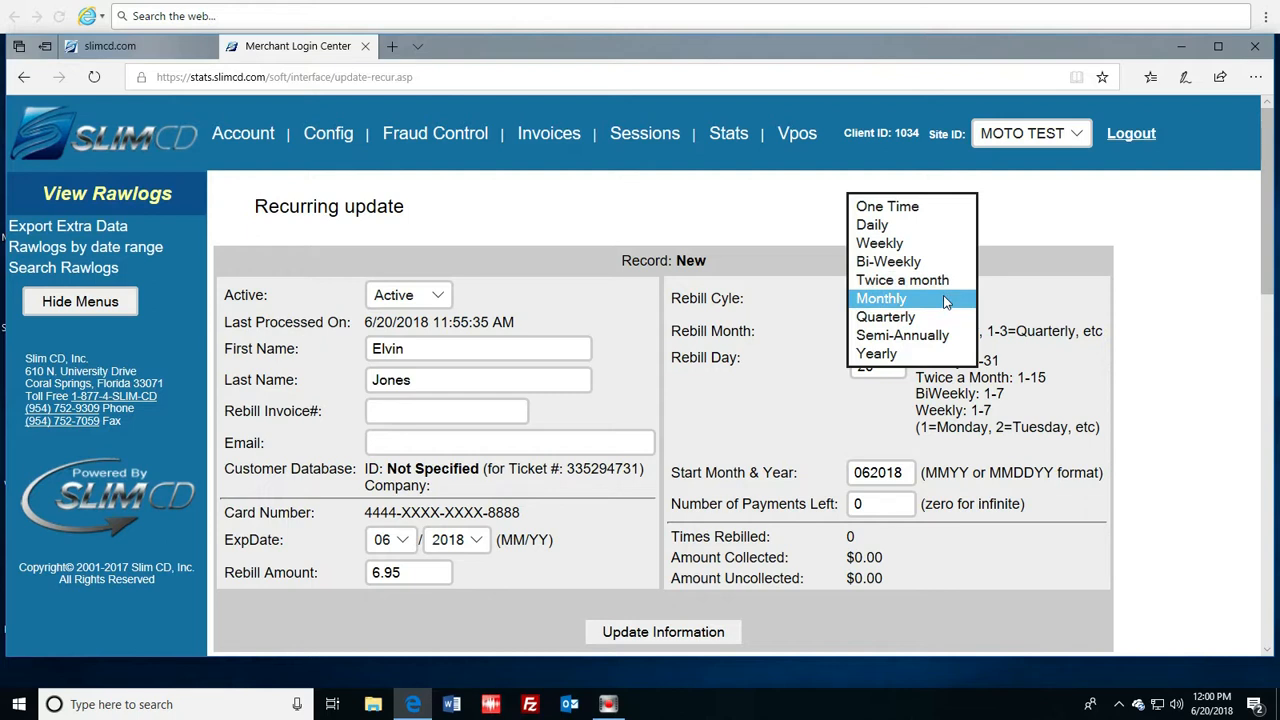
{"action": "left_click", "coordinate": [946, 300]}
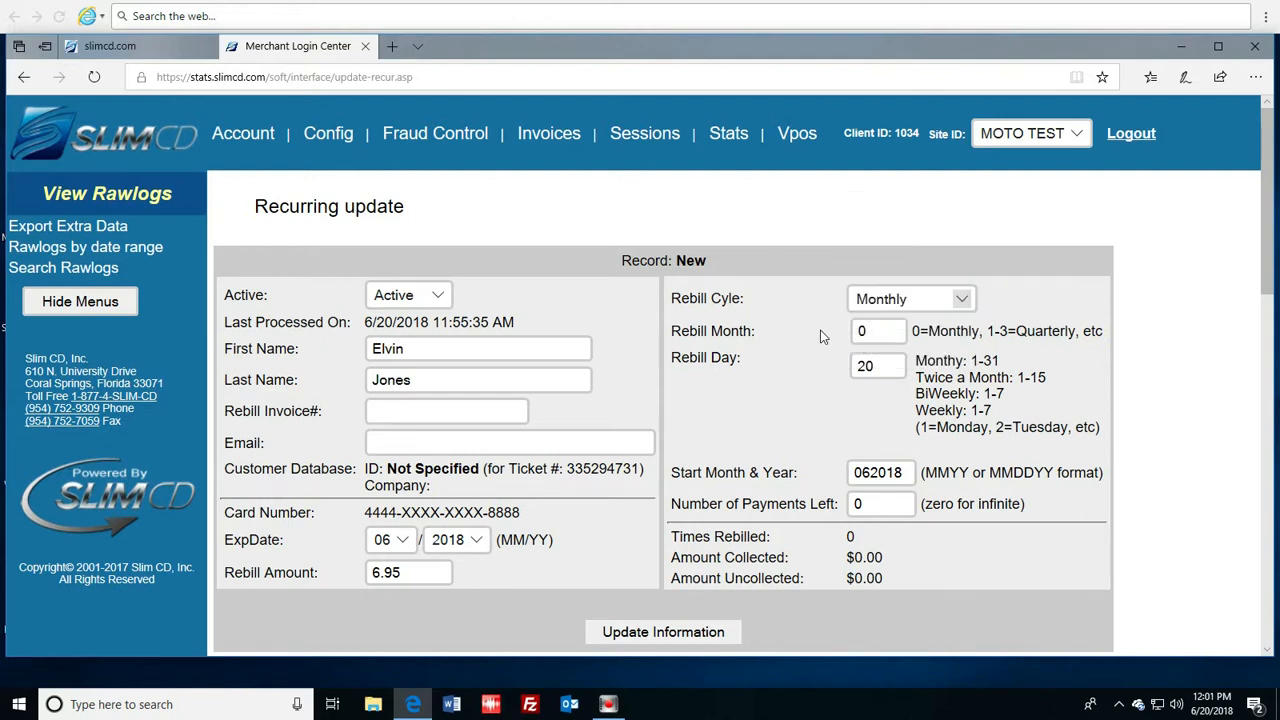
{"action": "left_click", "coordinate": [822, 336]}
{"action": "left_click", "coordinate": [1040, 347]}
{"action": "left_click", "coordinate": [884, 366]}
{"action": "key", "text": "BackSpace"}
{"action": "key", "text": "BackSpace"}
{"action": "type", "text": "01"}
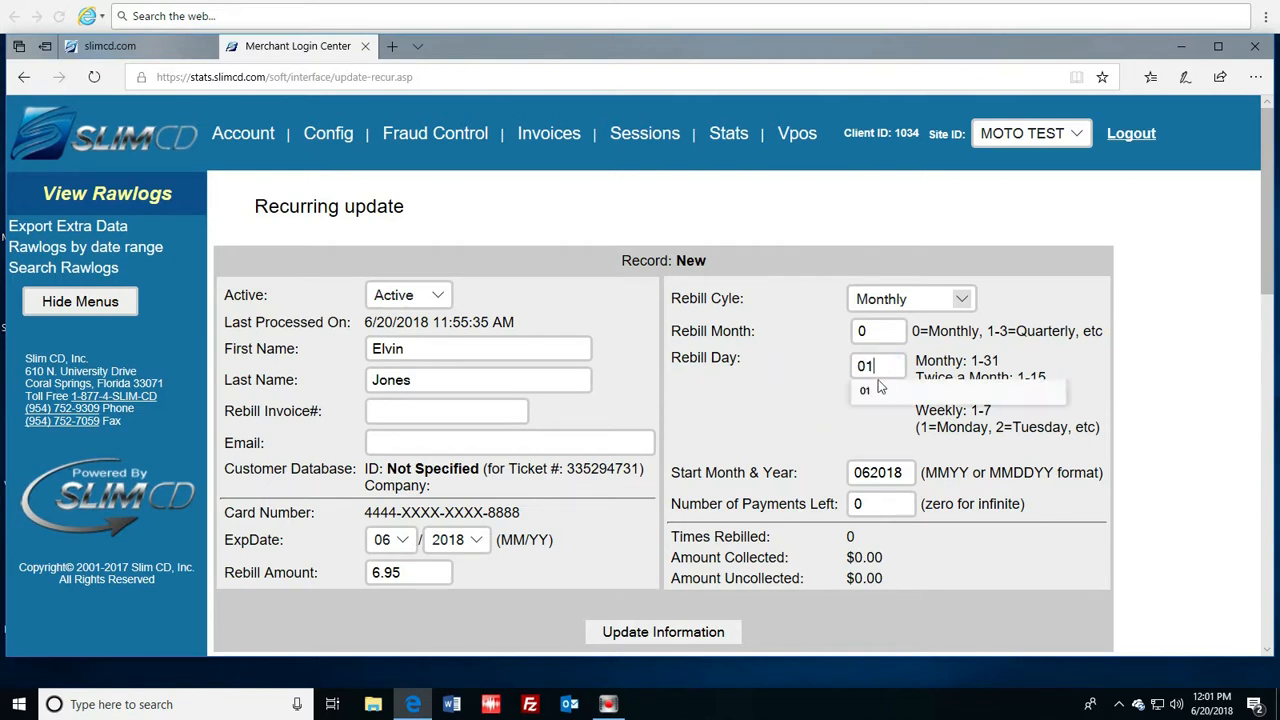
{"action": "left_click", "coordinate": [824, 369]}
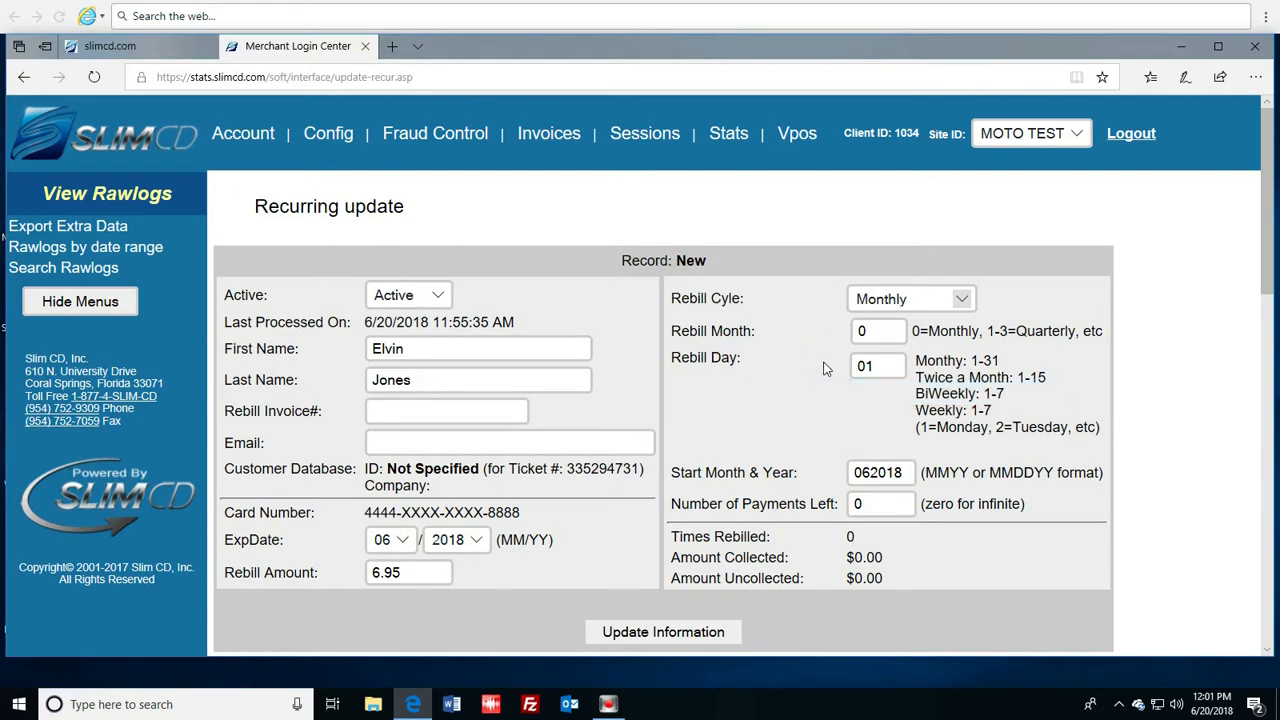
Set the start date to 070118 with 0 payments left for infinite billing, and save the recurring record.
{"action": "left_click", "coordinate": [825, 491]}
{"action": "left_click", "coordinate": [871, 504]}
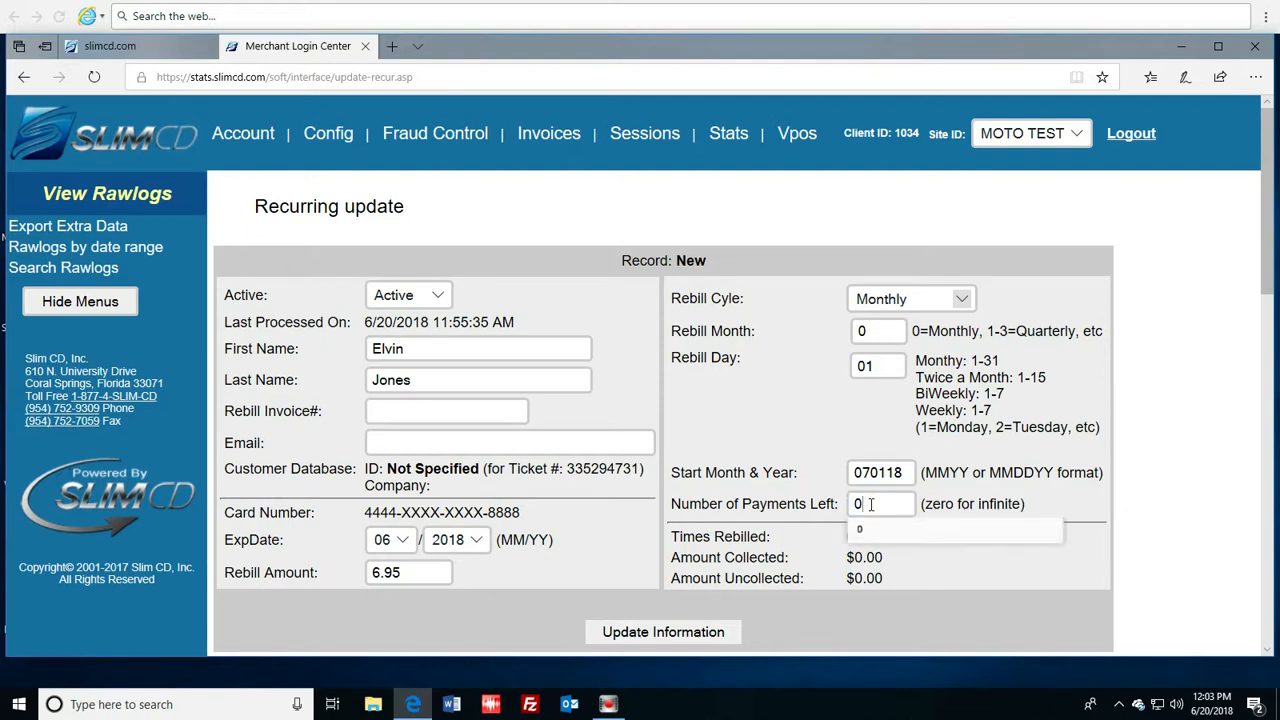
{"action": "left_click", "coordinate": [831, 519]}
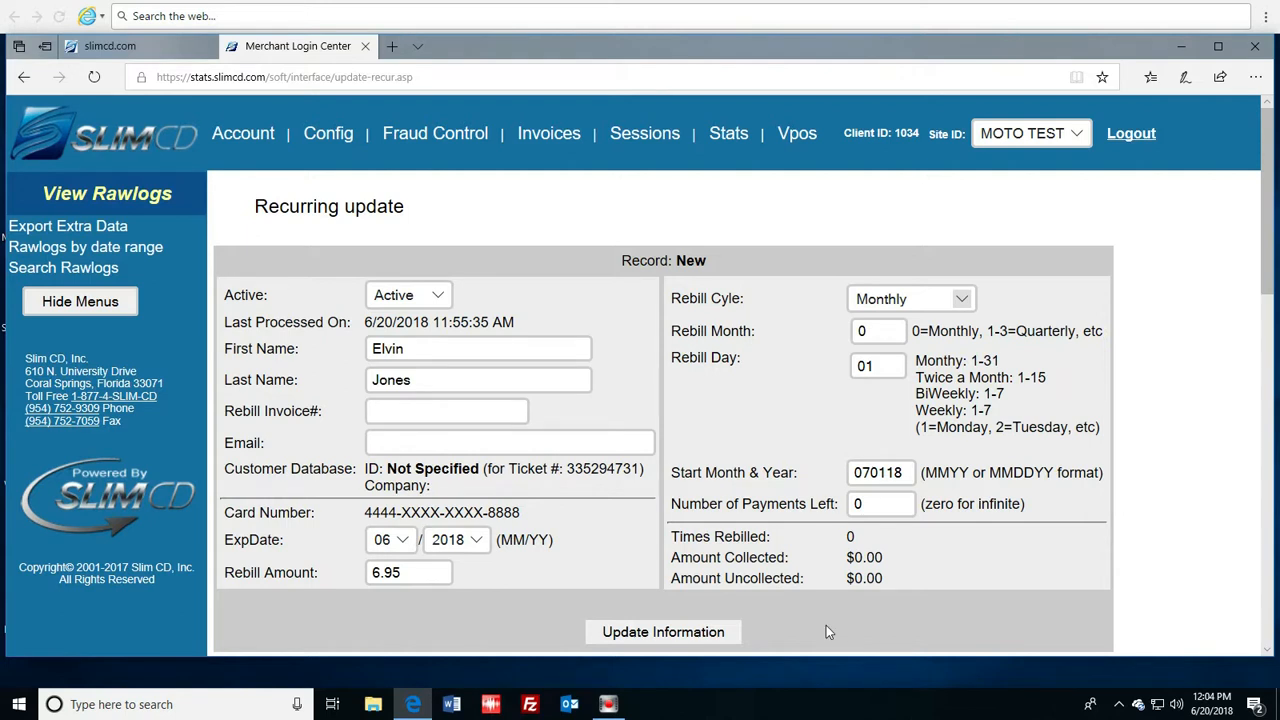
{"action": "left_click", "coordinate": [705, 632]}
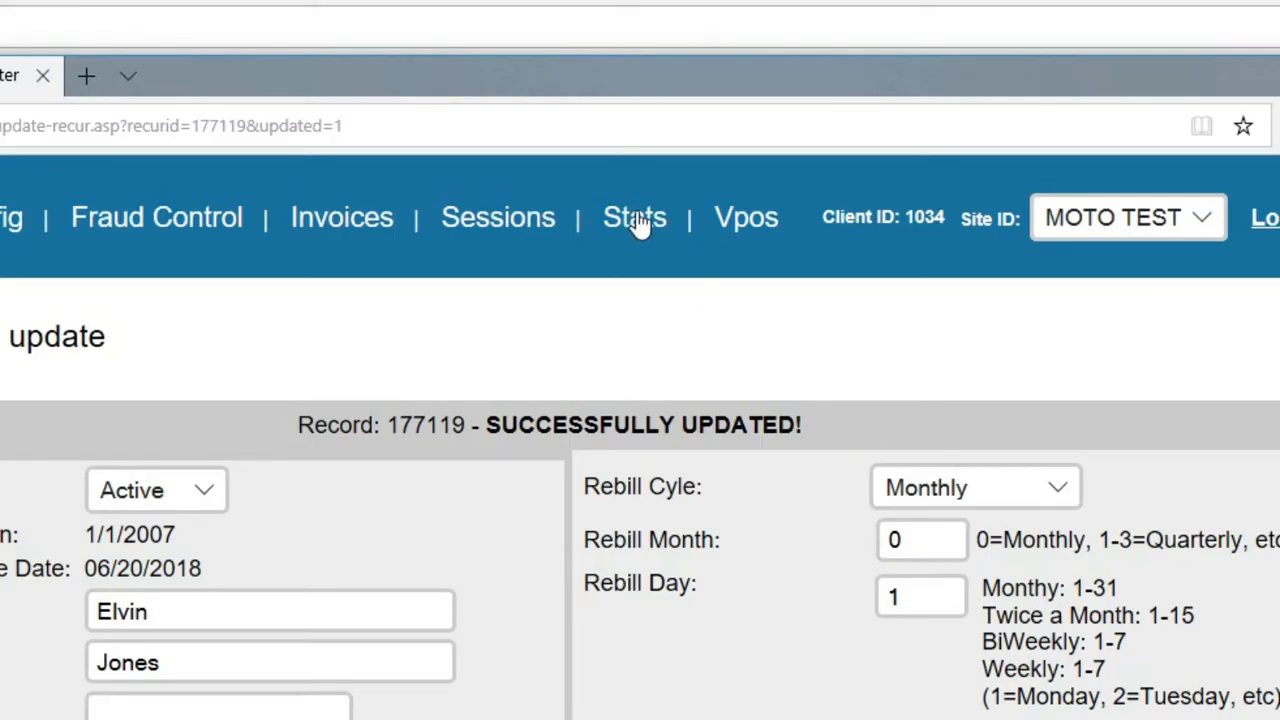
Open the recurring setup from the statistics area and review its retry, activity summary and customer receipt settings.
{"action": "left_click", "coordinate": [637, 222]}
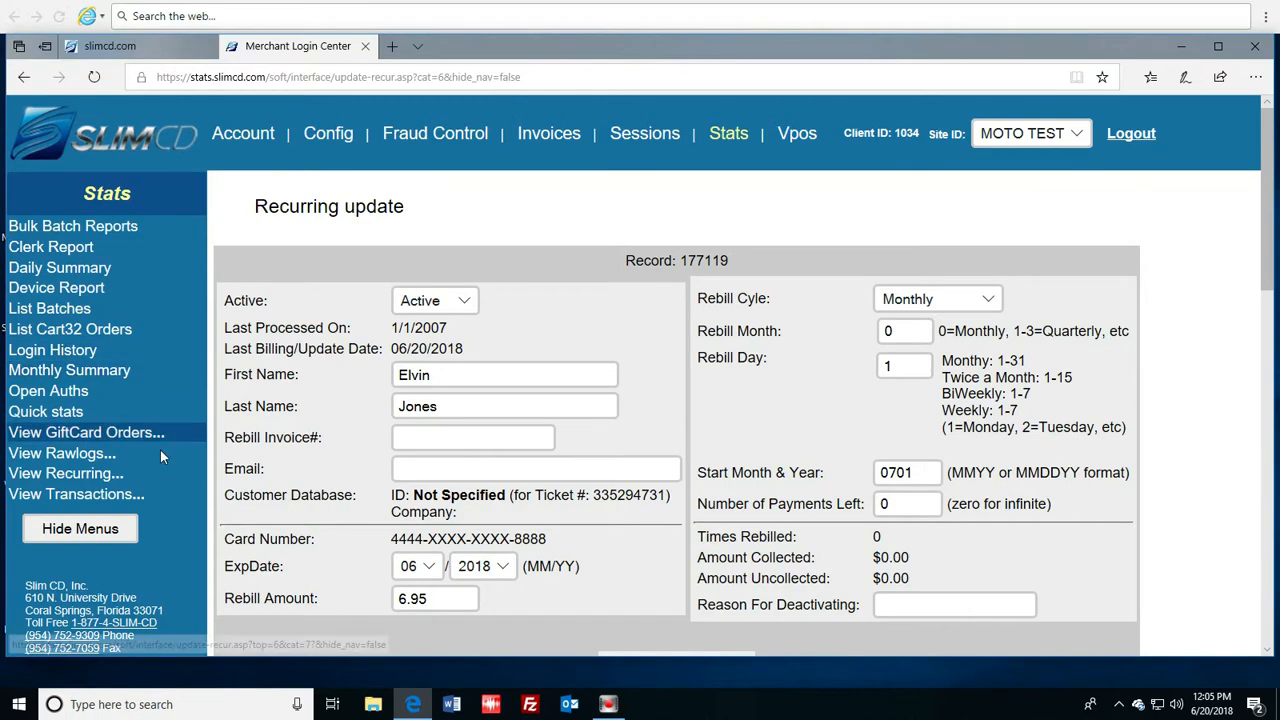
{"action": "left_click", "coordinate": [94, 473]}
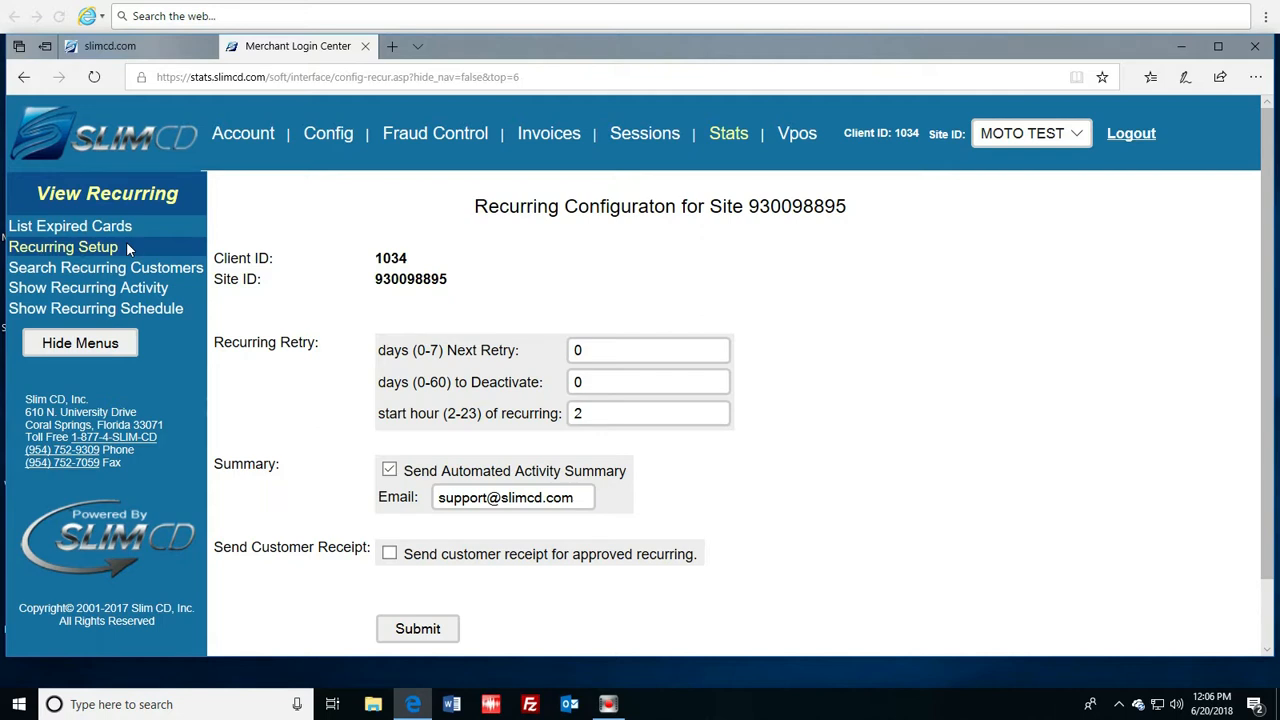
{"action": "left_click", "coordinate": [547, 384]}
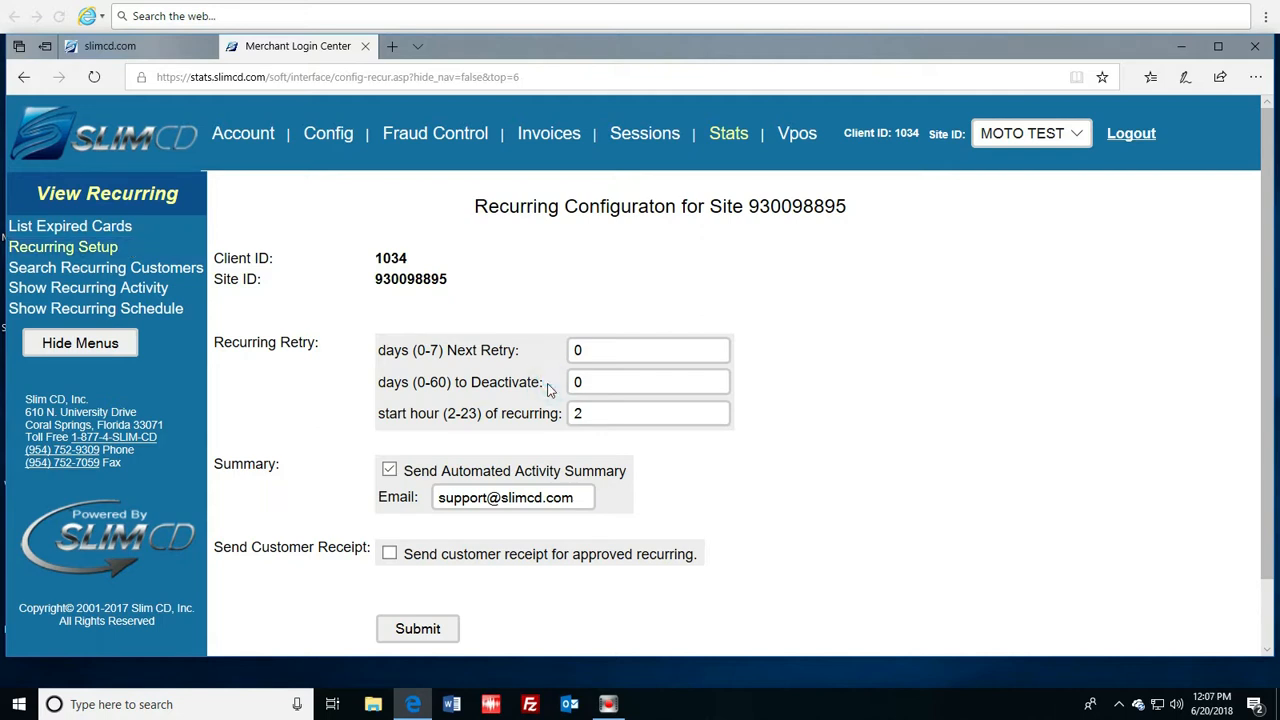
{"action": "left_click", "coordinate": [366, 505]}
{"action": "left_click", "coordinate": [362, 621]}
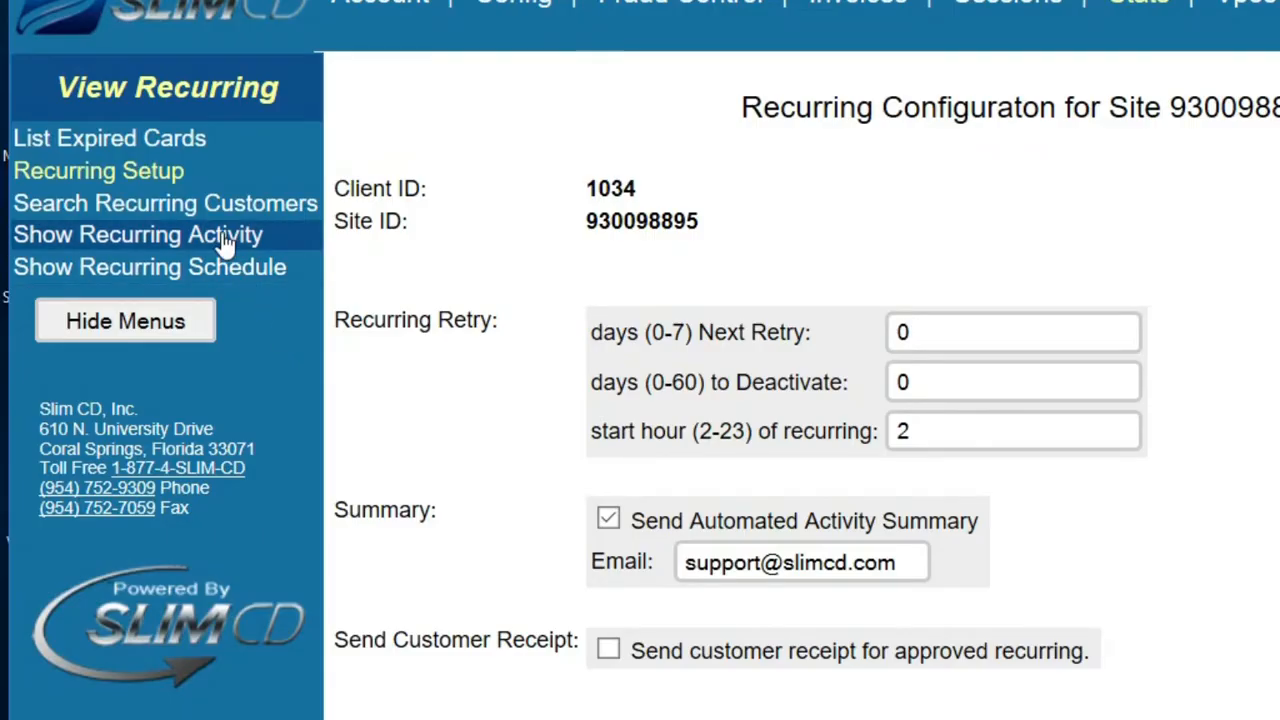
Search the active recurring customers by the customer's first name, without a date filter and sorted by Amount Uncollected.
{"action": "left_click", "coordinate": [213, 210]}
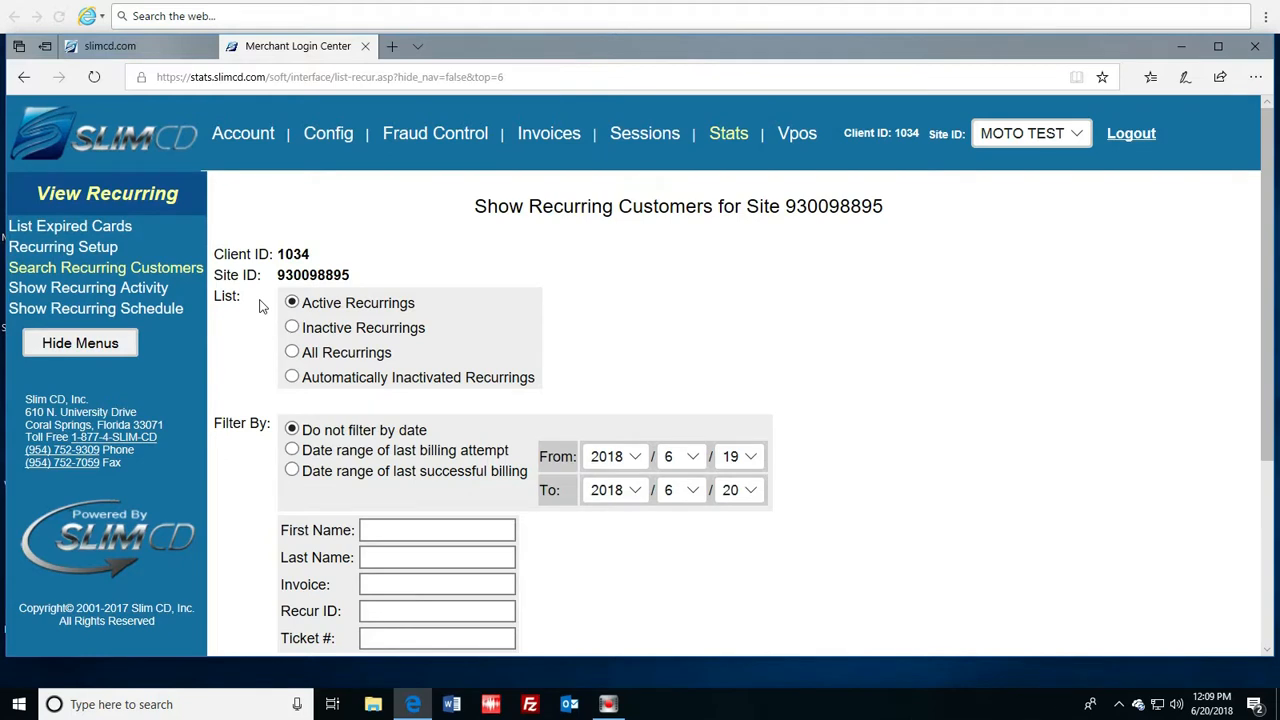
{"action": "left_click", "coordinate": [259, 305]}
{"action": "left_click", "coordinate": [290, 329]}
{"action": "scroll", "coordinate": [258, 472], "scroll_direction": "down", "scroll_amount": 1}
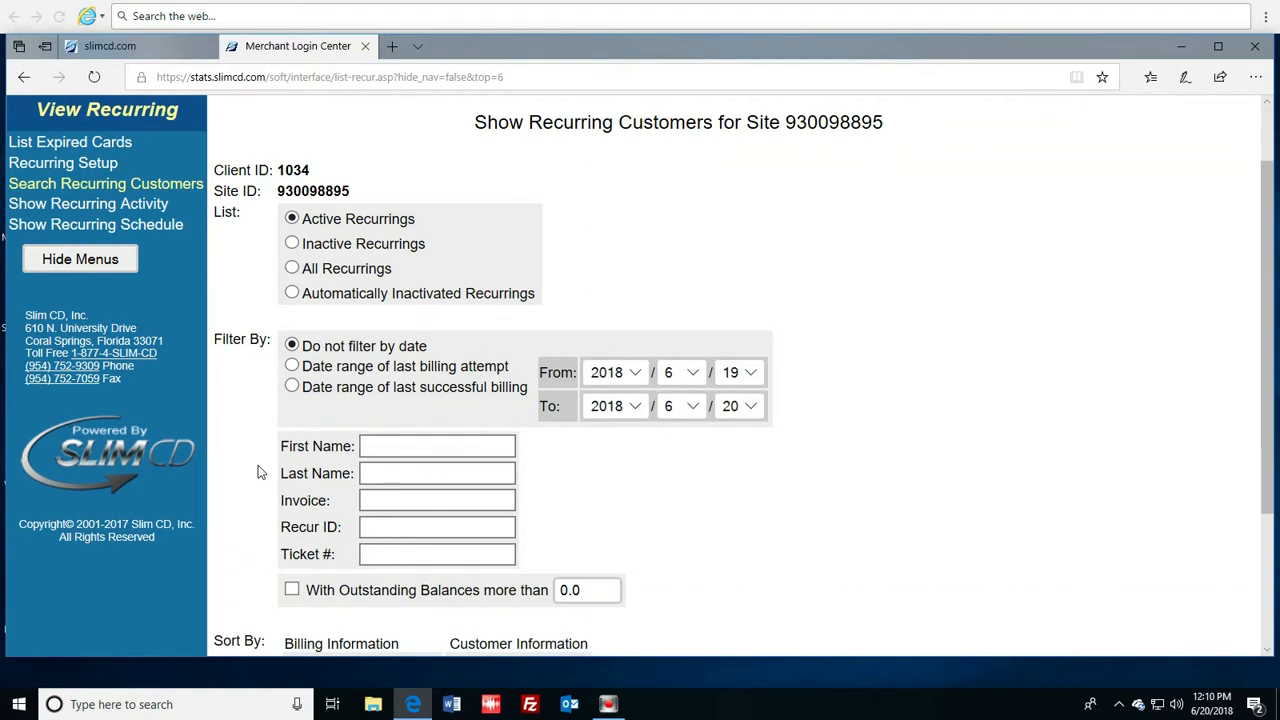
{"action": "left_click", "coordinate": [437, 446]}
{"action": "type", "text": "Elvin"}
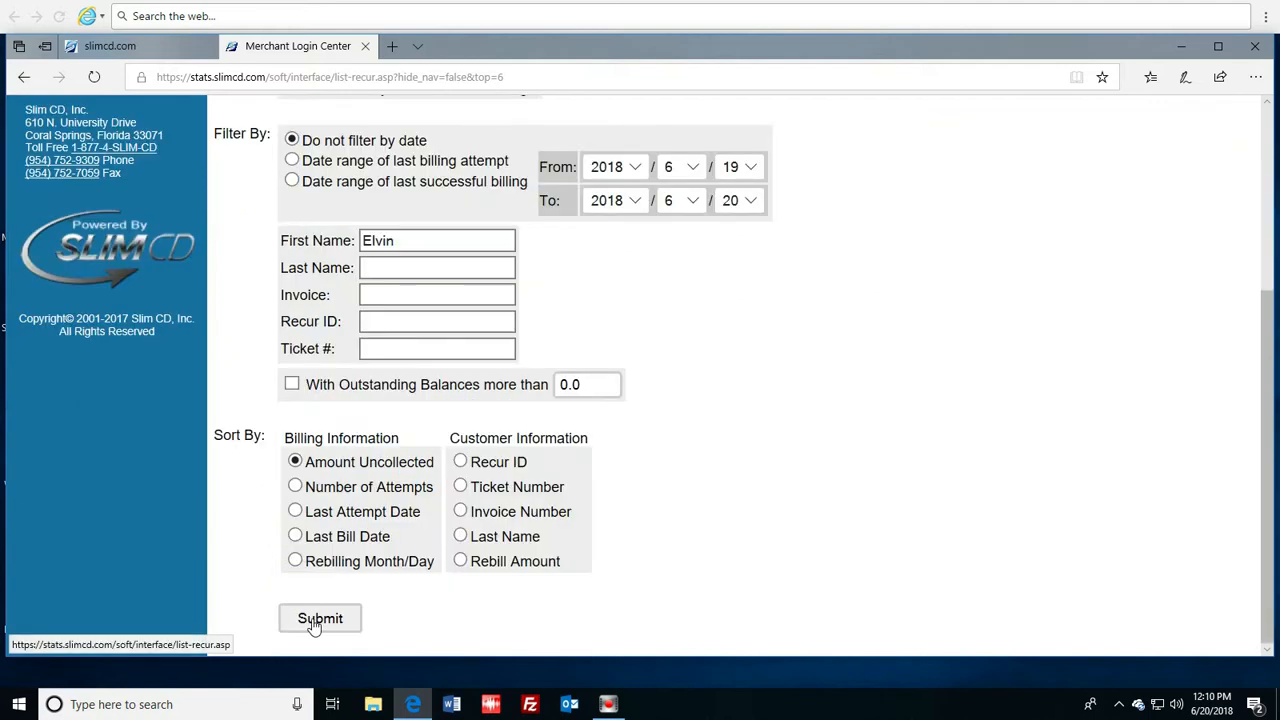
{"action": "left_click", "coordinate": [317, 619]}
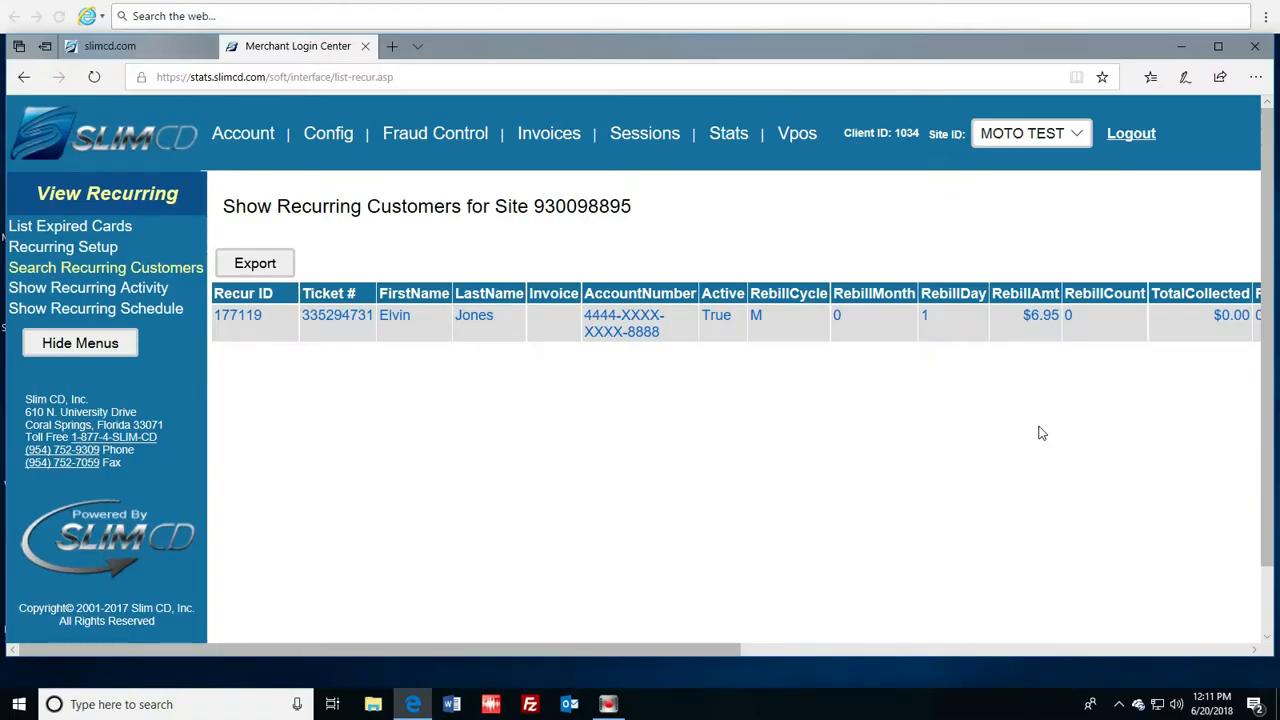
Open the found customer's recurring record, set it to InActive and save the update.
{"action": "left_click", "coordinate": [1053, 324]}
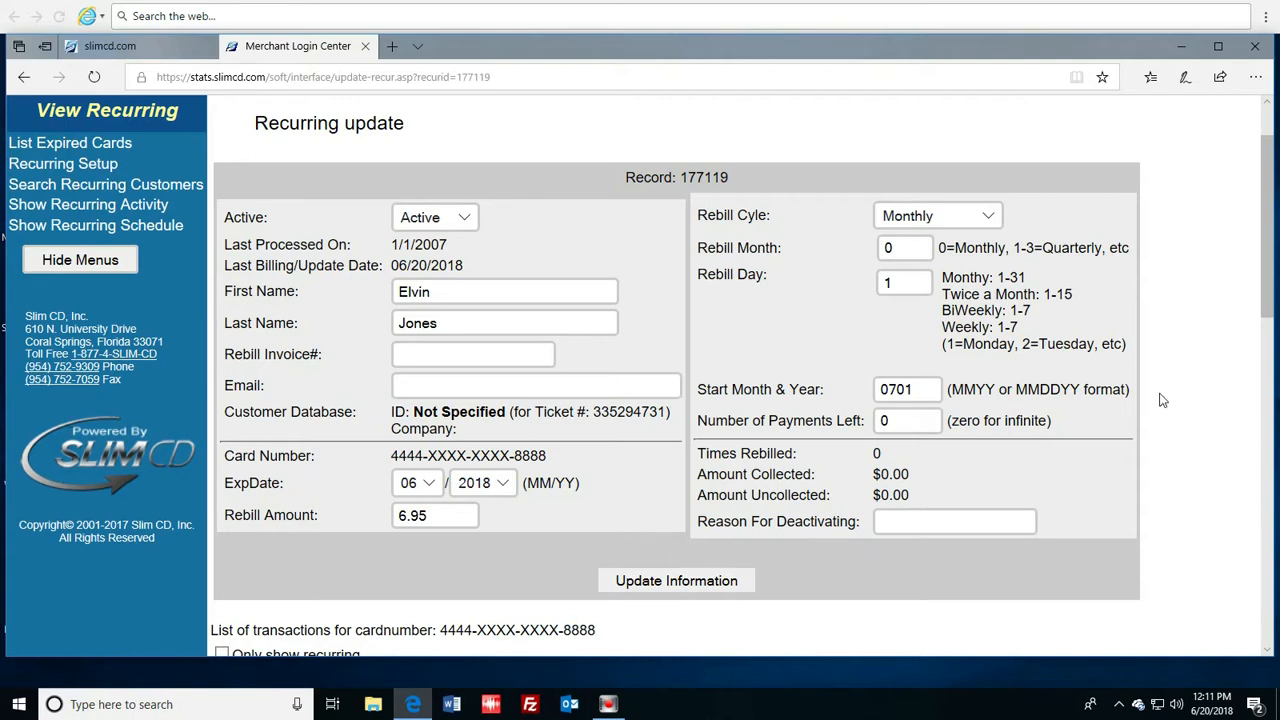
{"action": "left_click", "coordinate": [470, 232]}
{"action": "left_click", "coordinate": [448, 236]}
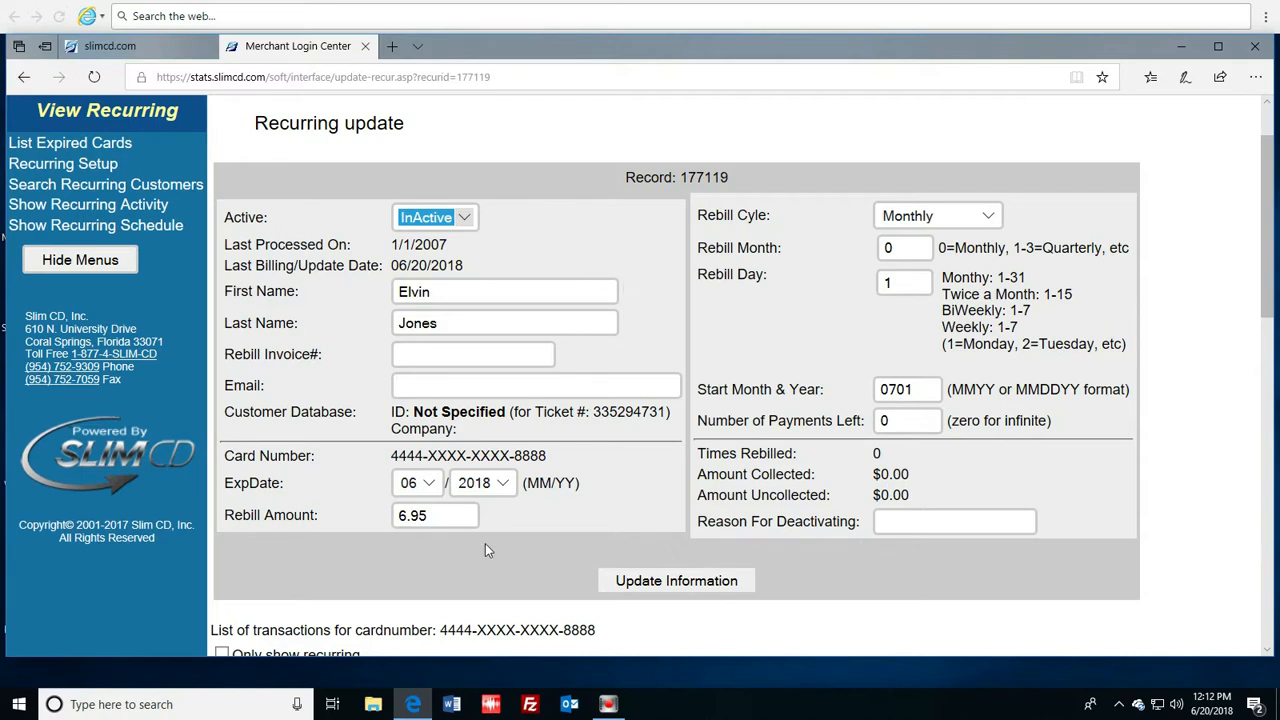
{"action": "left_click", "coordinate": [672, 590]}
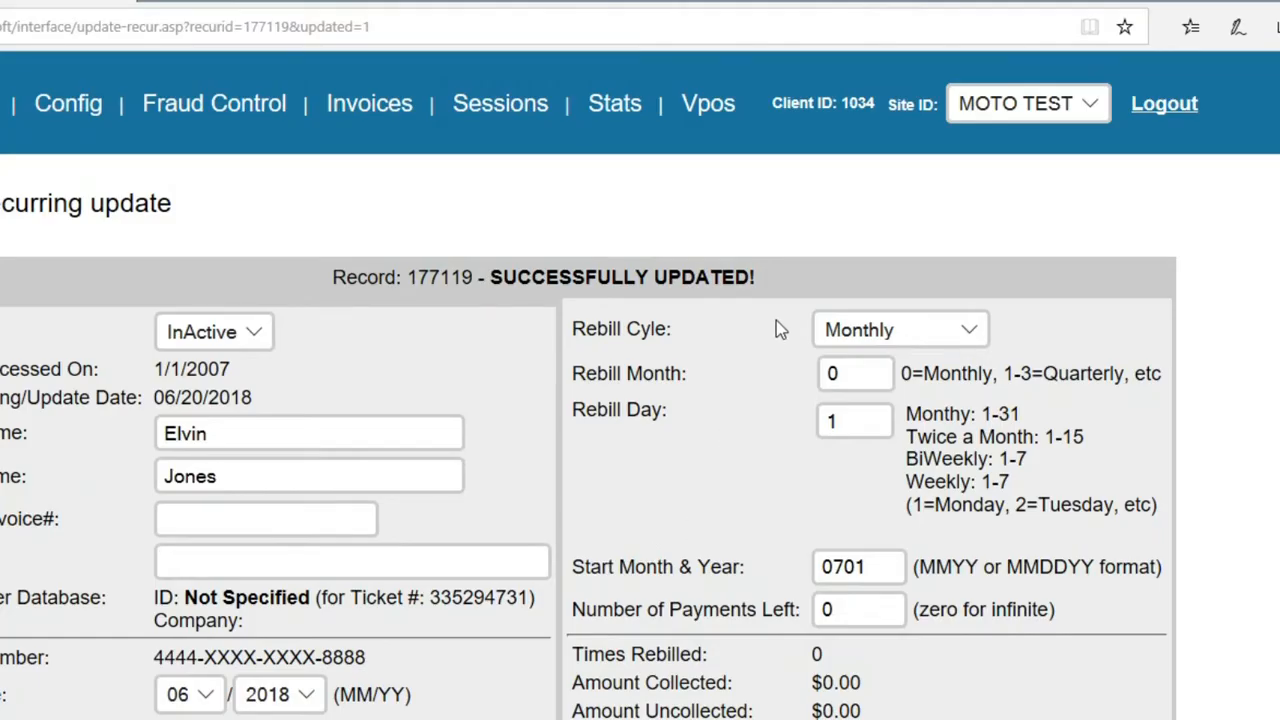
Review the updated recurring record and look through the transactions listed for its card number.
{"action": "double_click", "coordinate": [788, 282]}
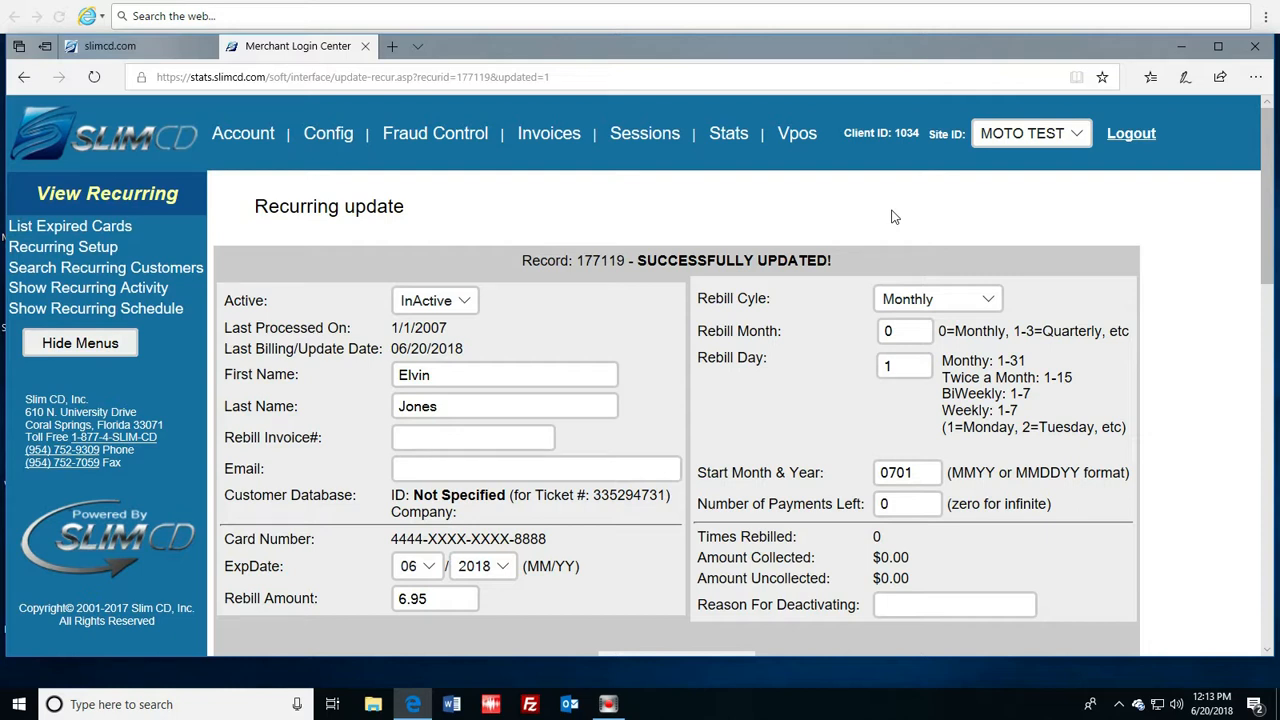
{"action": "left_click", "coordinate": [358, 574]}
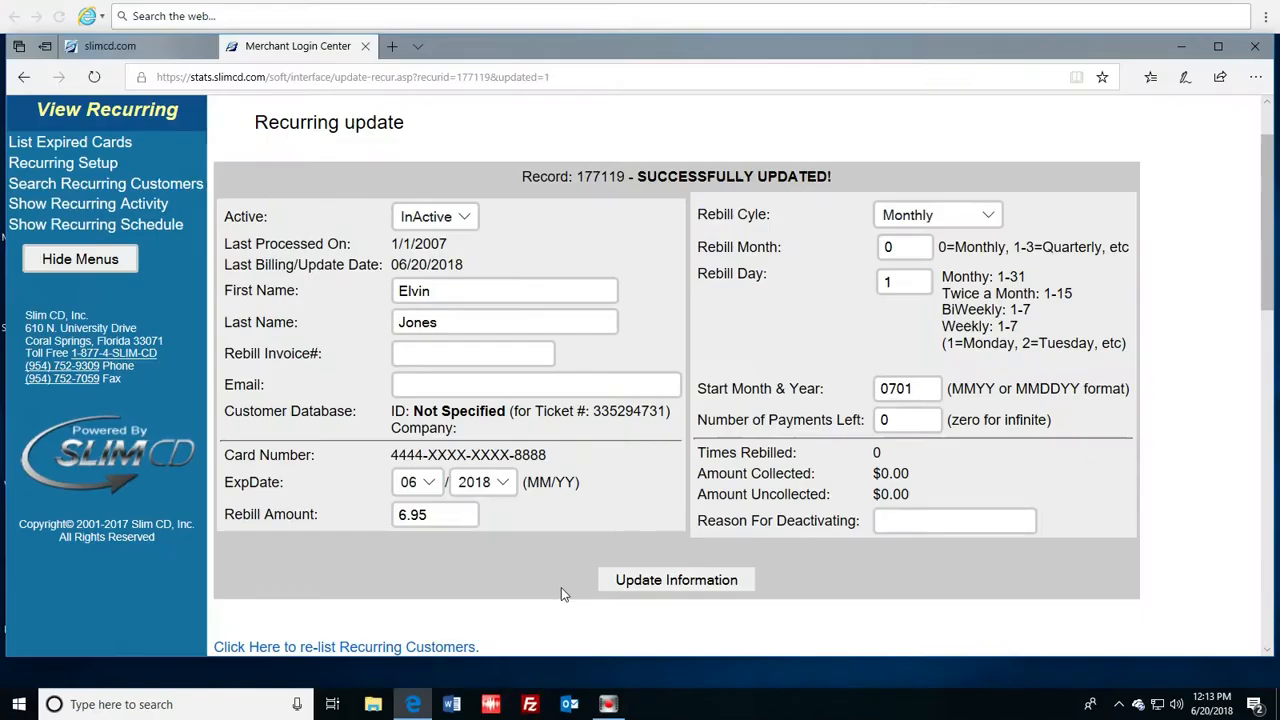
{"action": "left_click", "coordinate": [561, 587]}
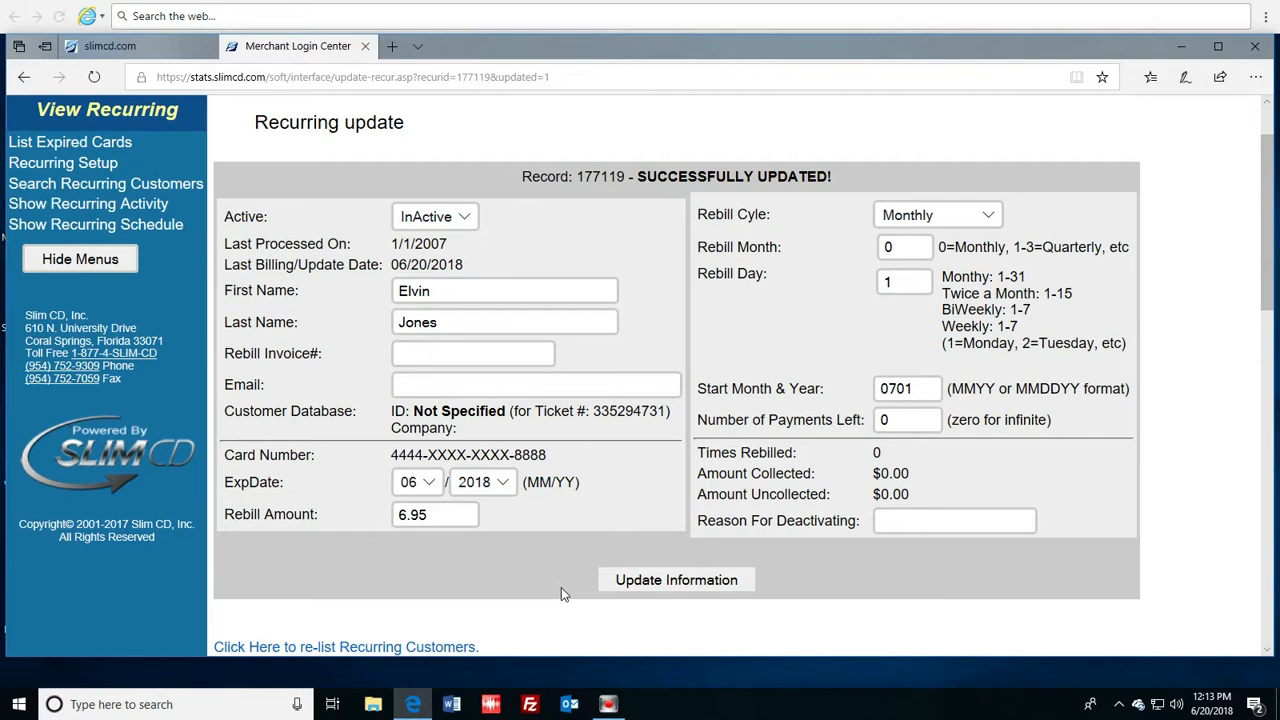
{"action": "scroll", "coordinate": [561, 590], "scroll_direction": "down", "scroll_amount": 10}
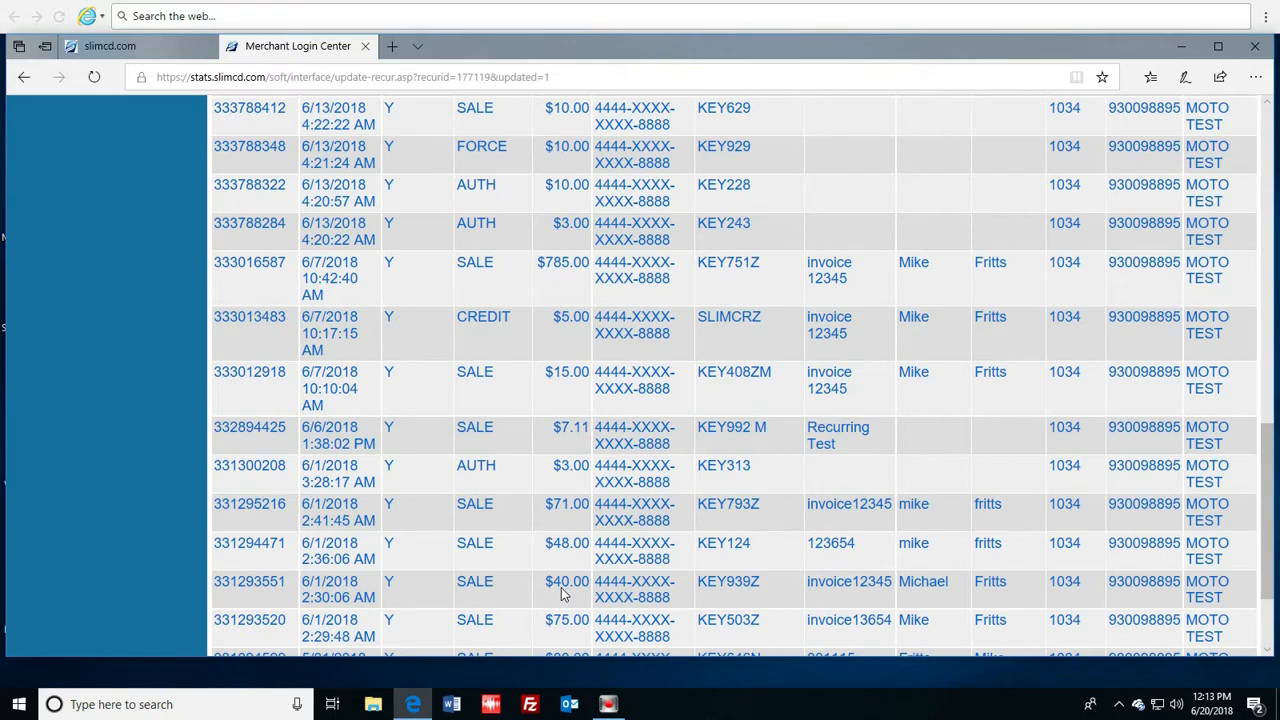
{"action": "scroll", "coordinate": [561, 593], "scroll_direction": "up", "scroll_amount": 10}
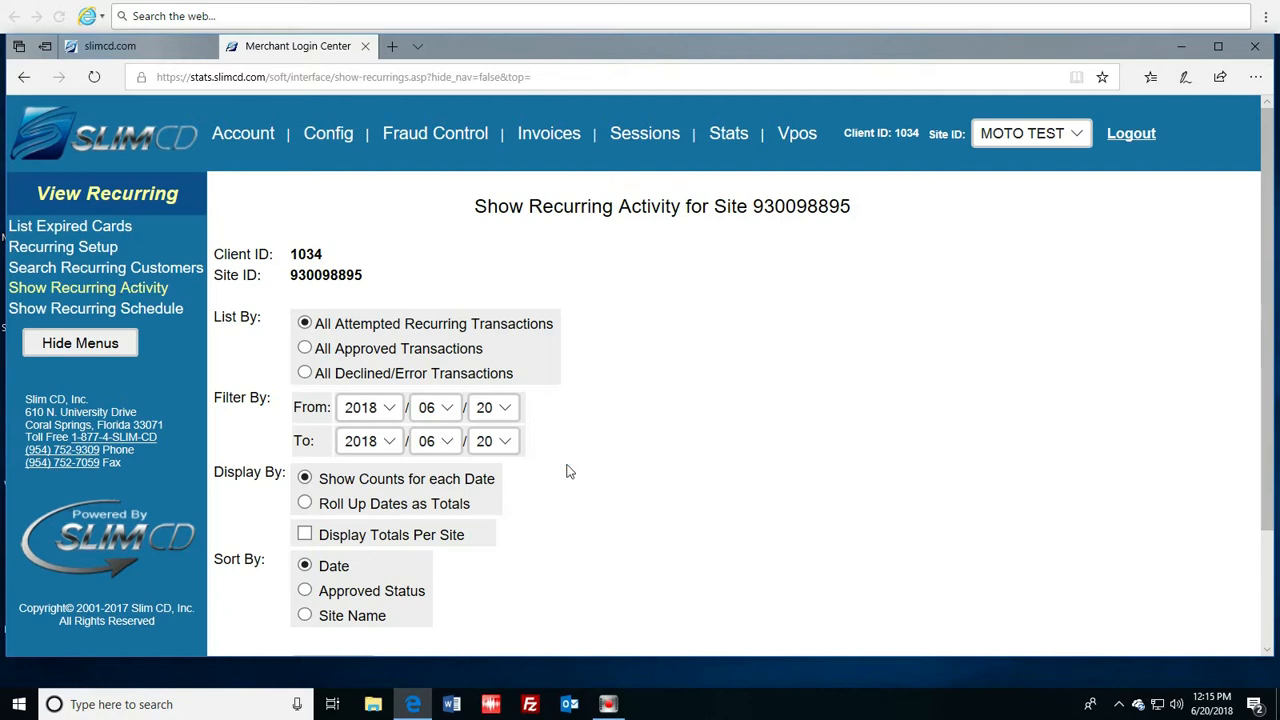
Show the recurring activity for 2018/06/20 limited to All Approved Transactions, with counts for each date and sorted by date.
{"action": "scroll", "coordinate": [569, 469], "scroll_direction": "down", "scroll_amount": 3}
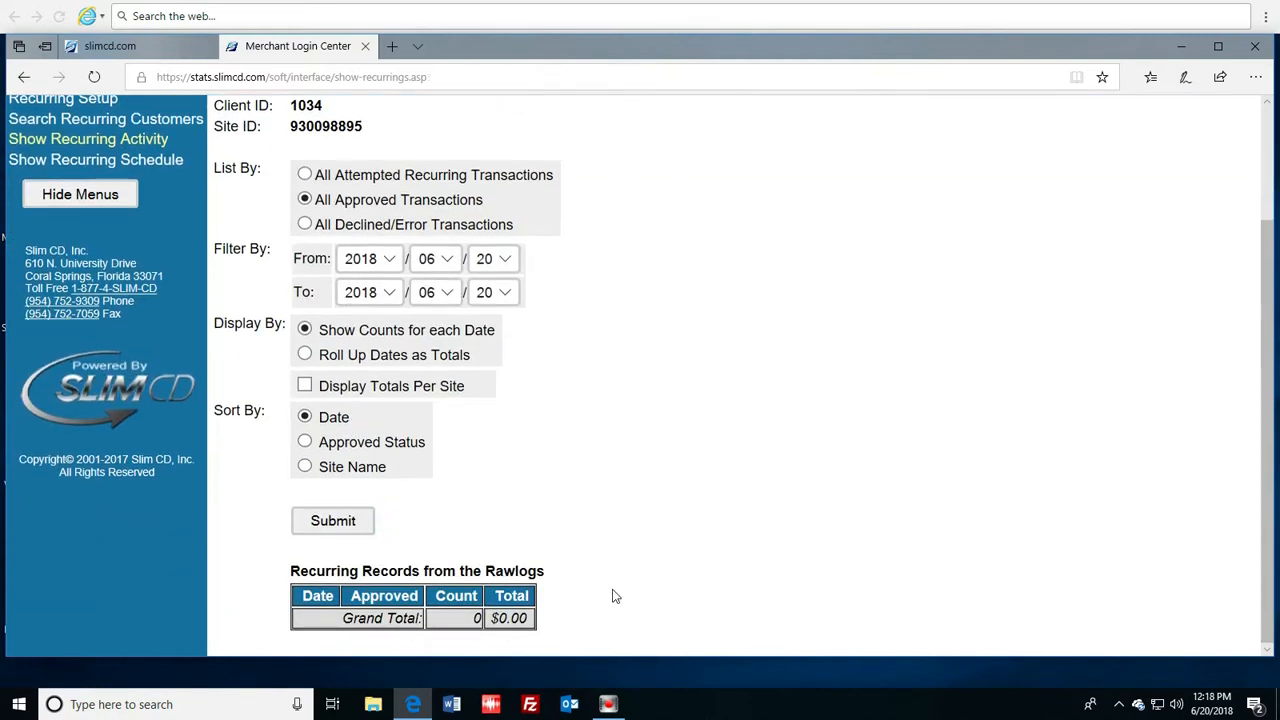
{"action": "left_click", "coordinate": [613, 594]}
{"action": "left_click", "coordinate": [615, 596]}
{"action": "scroll", "coordinate": [615, 596], "scroll_direction": "up", "scroll_amount": 3}
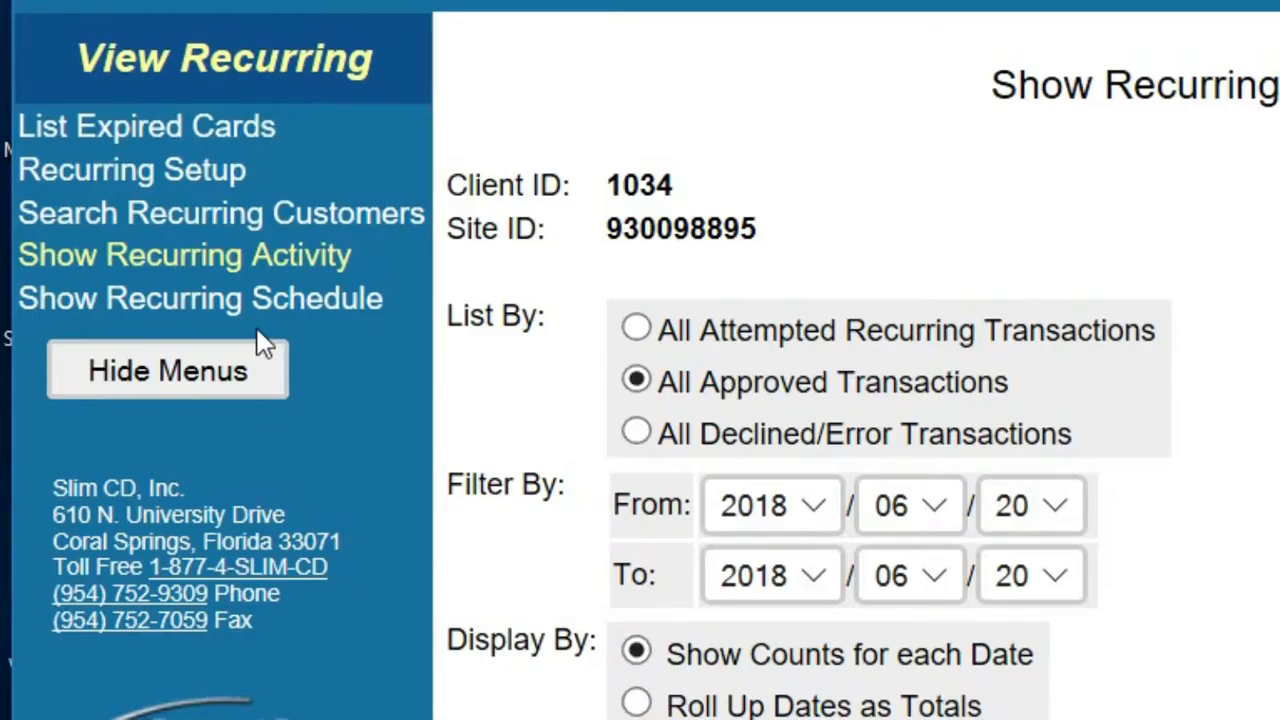
Open the recurring billing schedule report.
{"action": "left_click", "coordinate": [252, 300]}
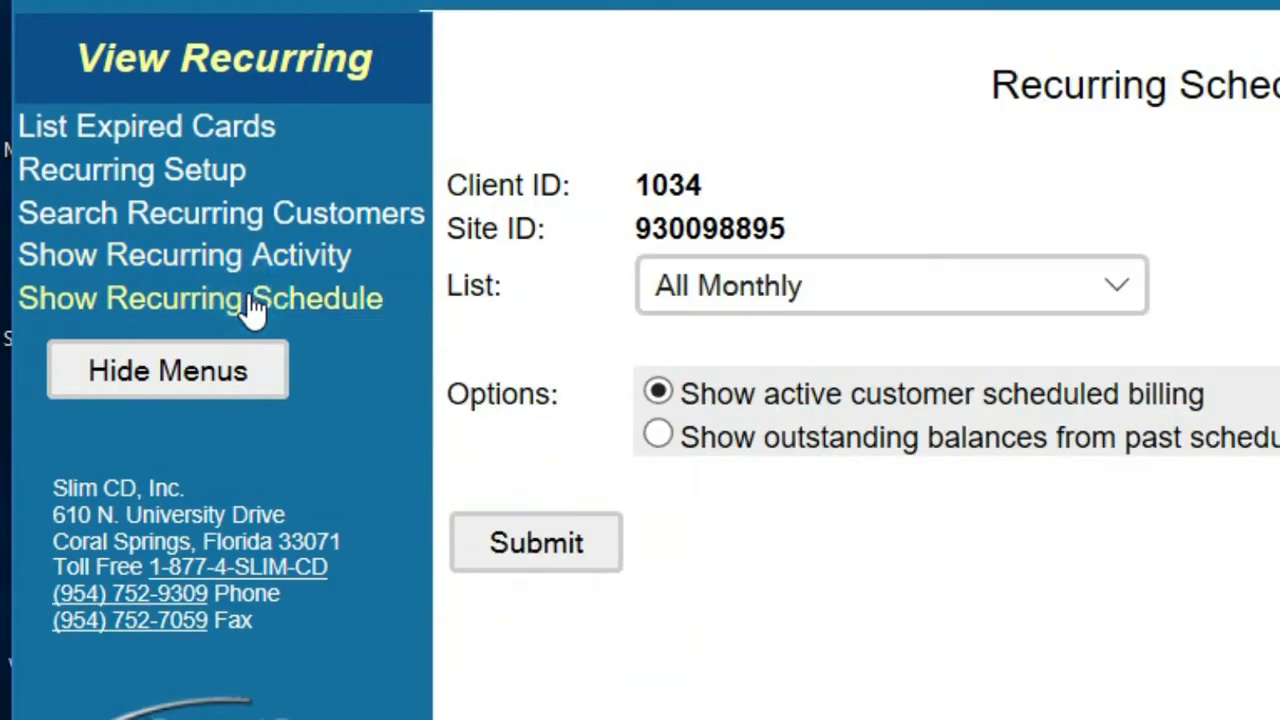